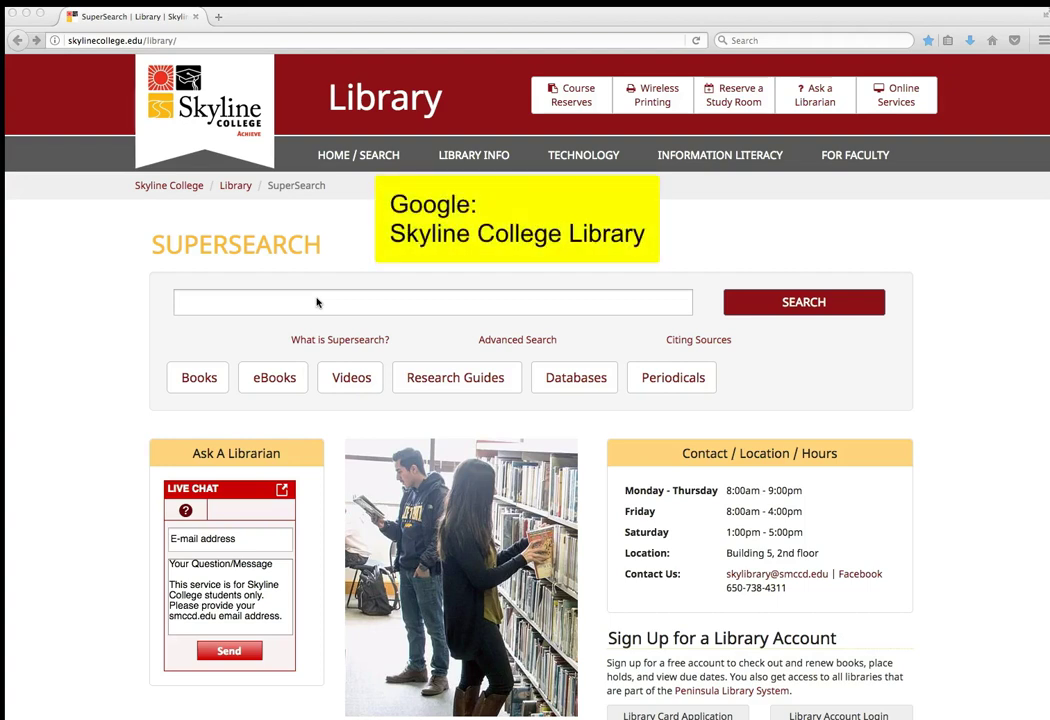
pyautogui.click(72, 42)
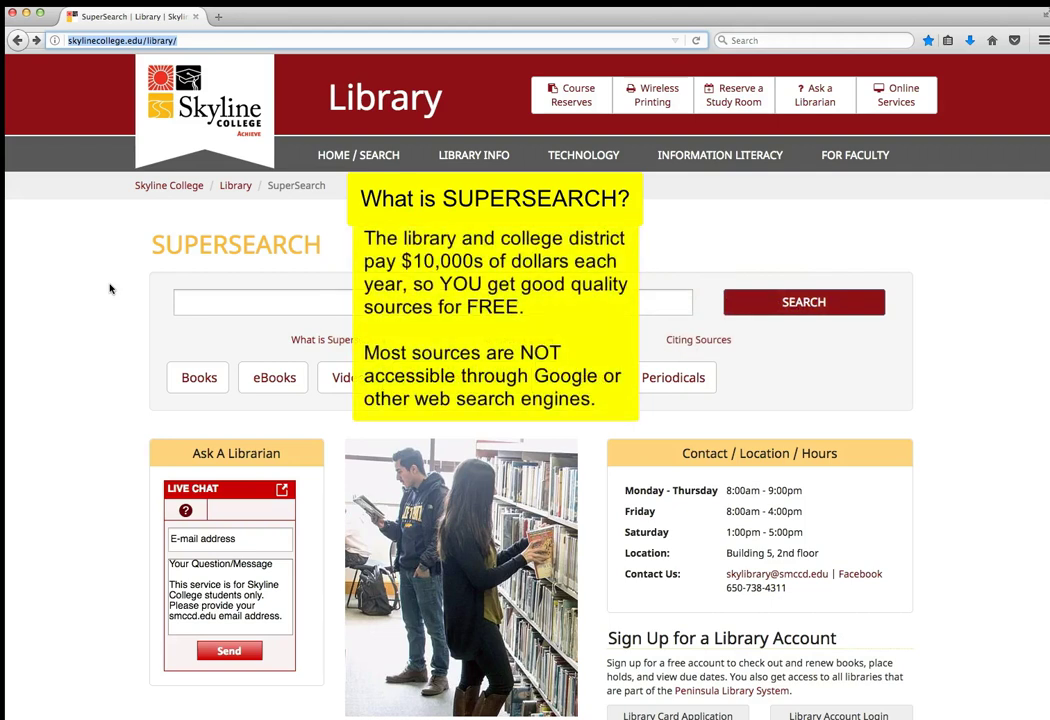
pyautogui.click(107, 290)
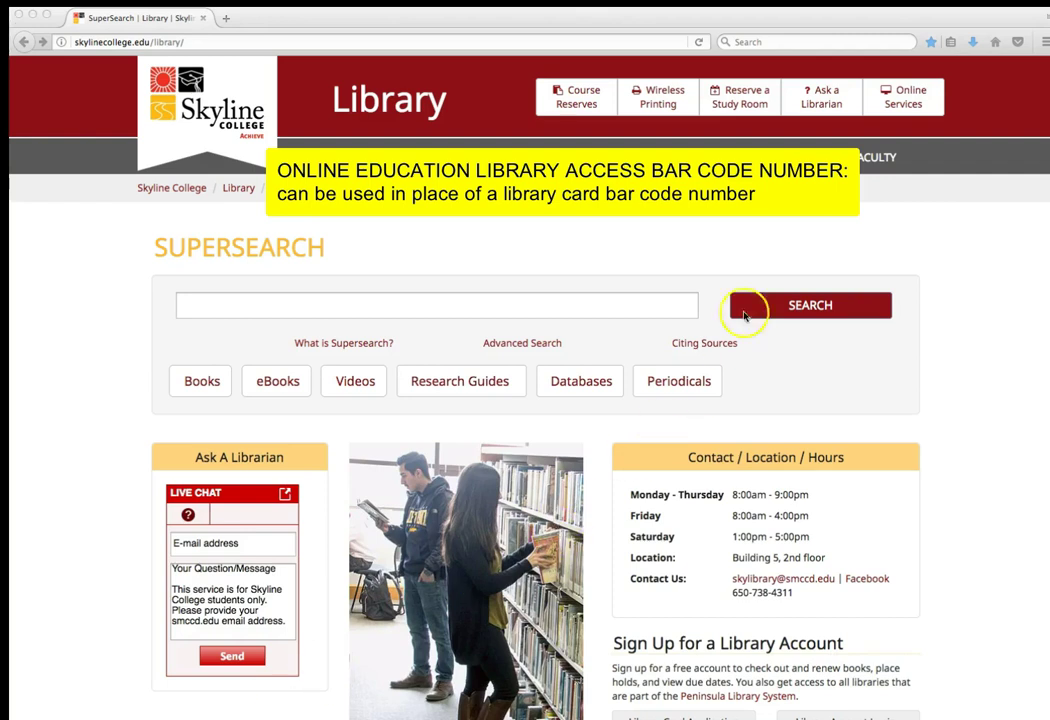
pyautogui.click(903, 106)
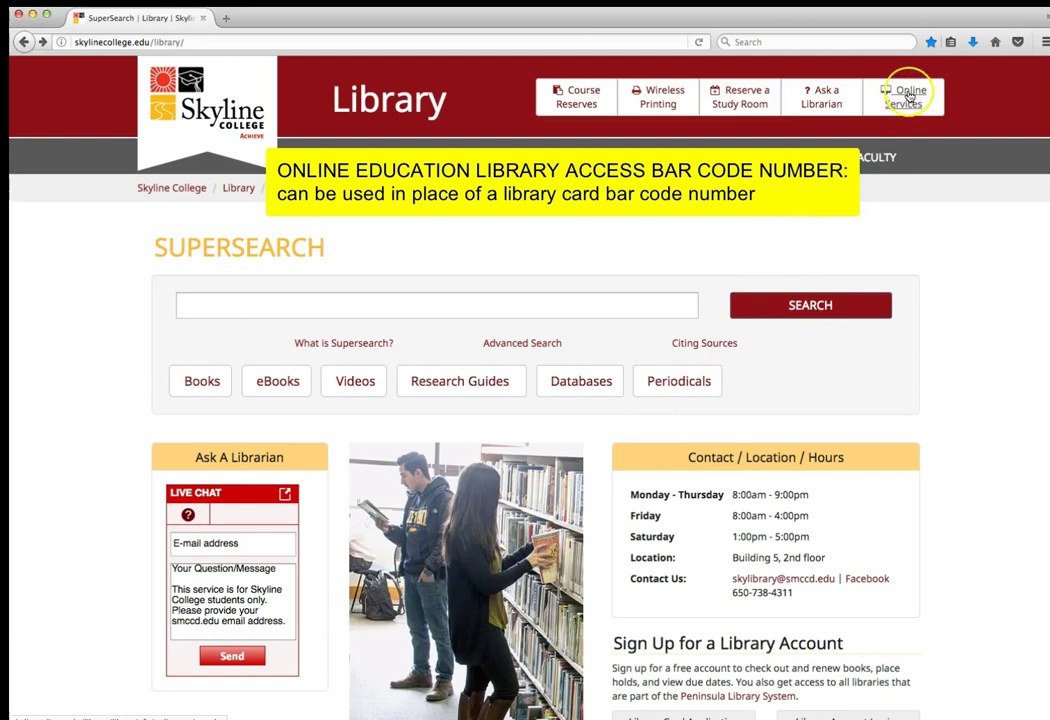
pyautogui.click(908, 95)
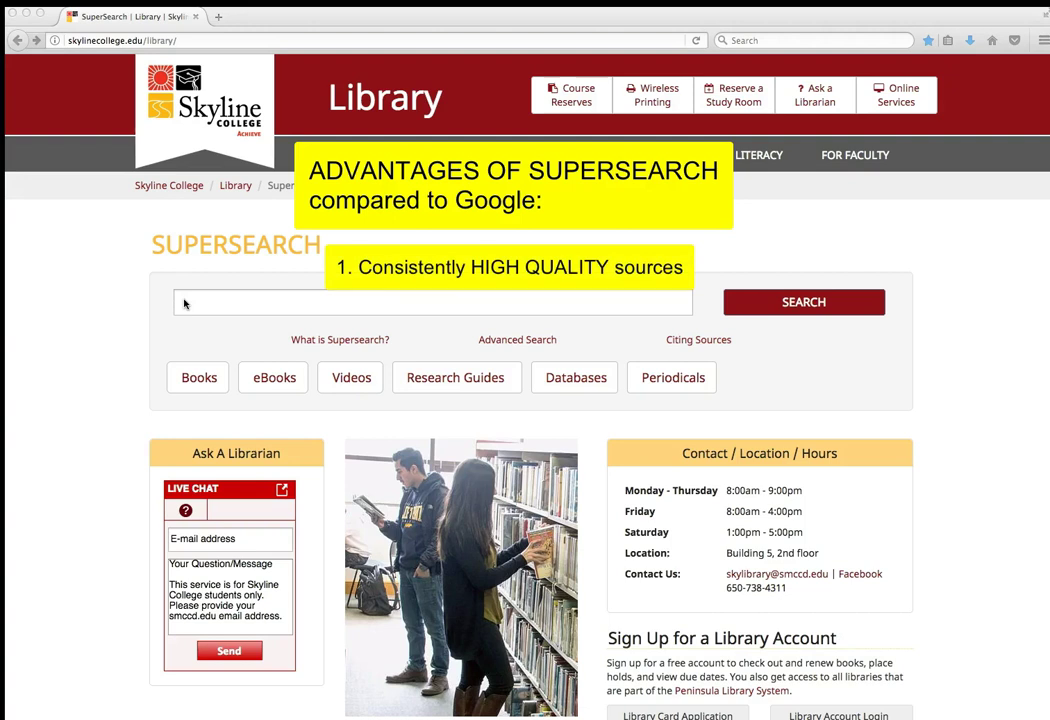
pyautogui.click(197, 304)
pyautogui.click(199, 303)
pyautogui.click(247, 302)
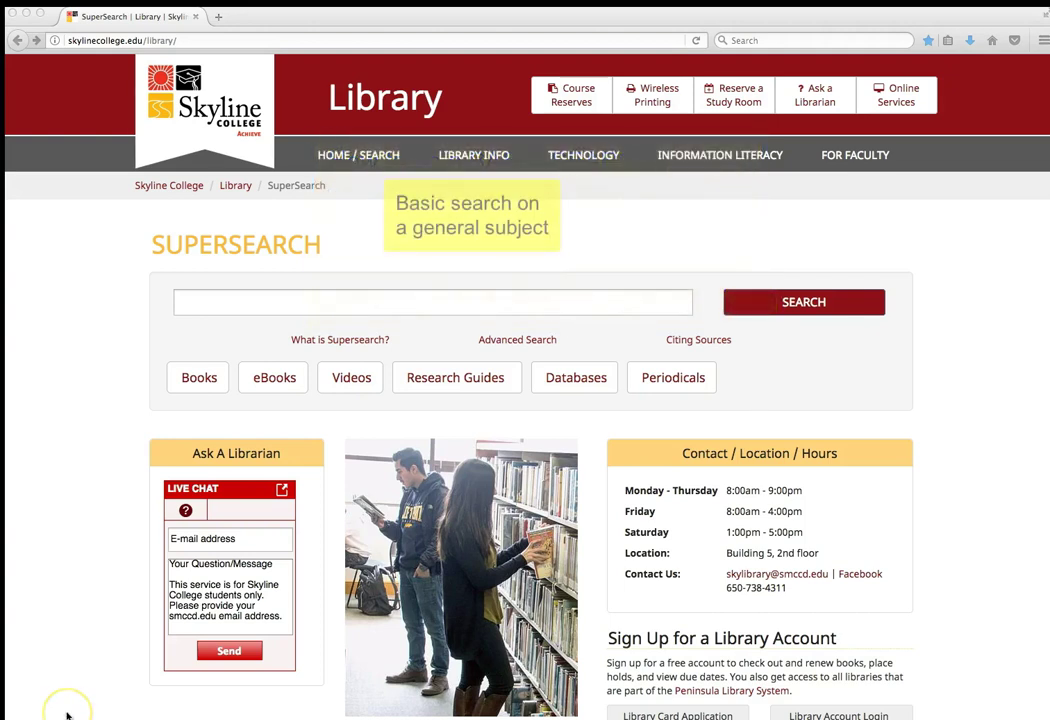
# - Search the library's SuperSearch for "fast food" and submit the filled-in library card login for the remote databases
pyautogui.click(187, 305)
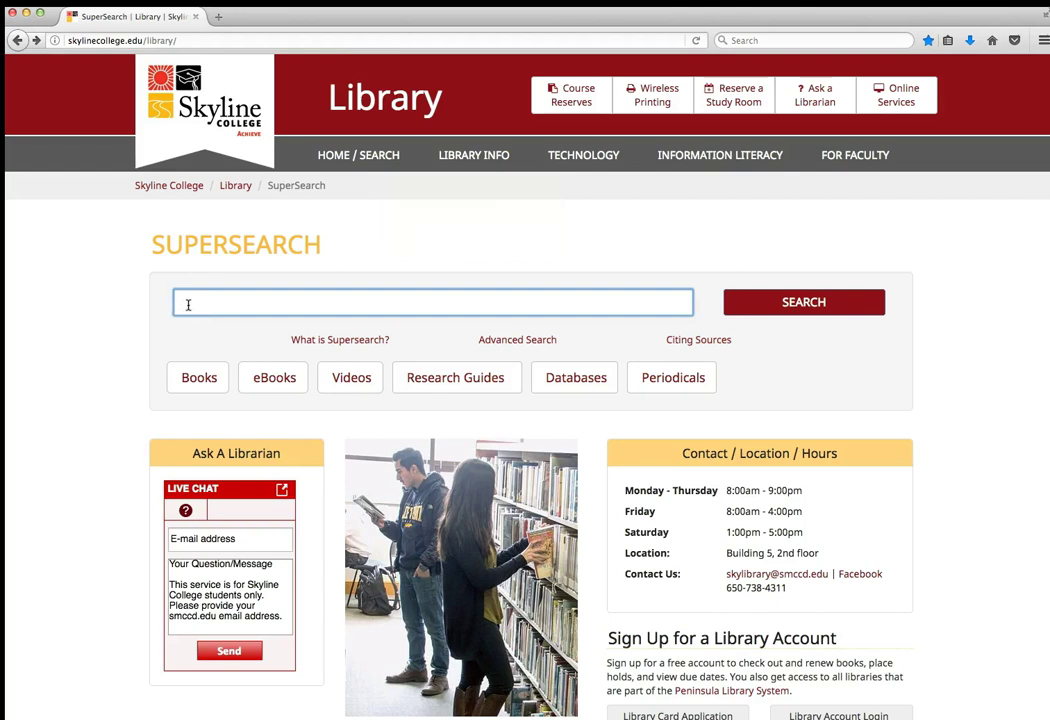
pyautogui.write('fast f')
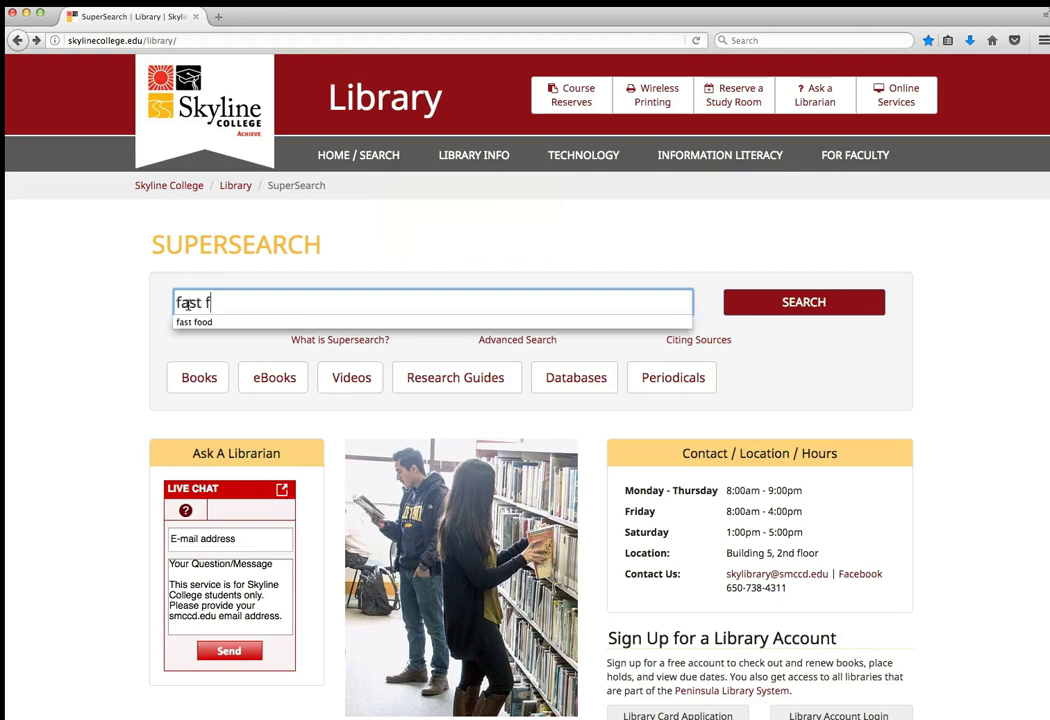
pyautogui.write('ood')
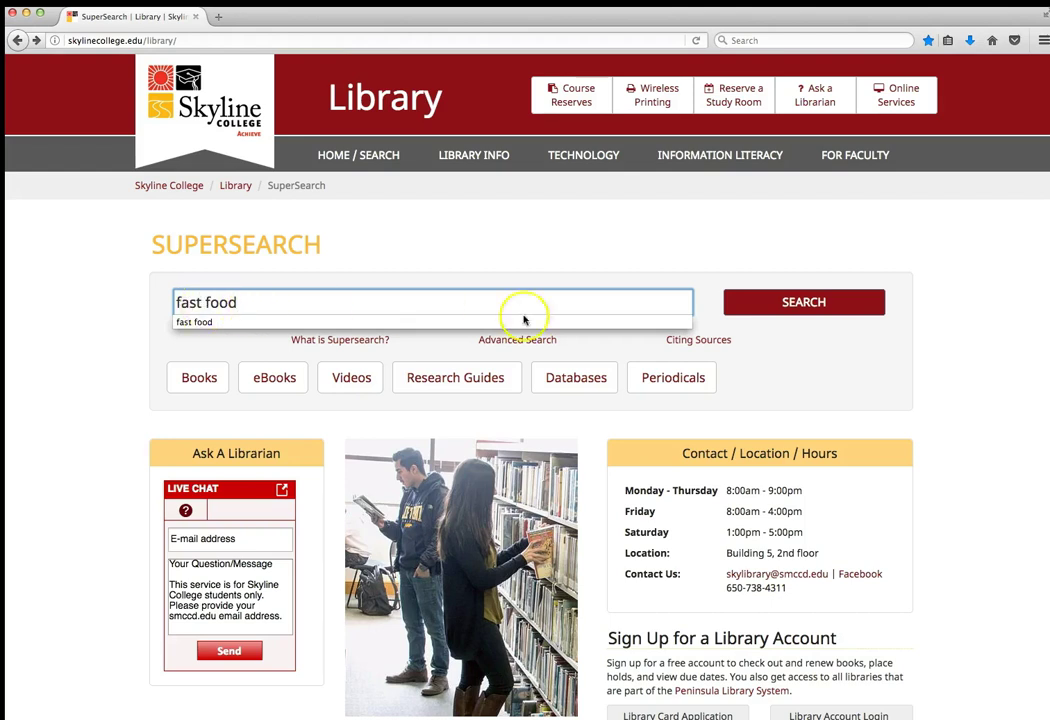
pyautogui.click(798, 304)
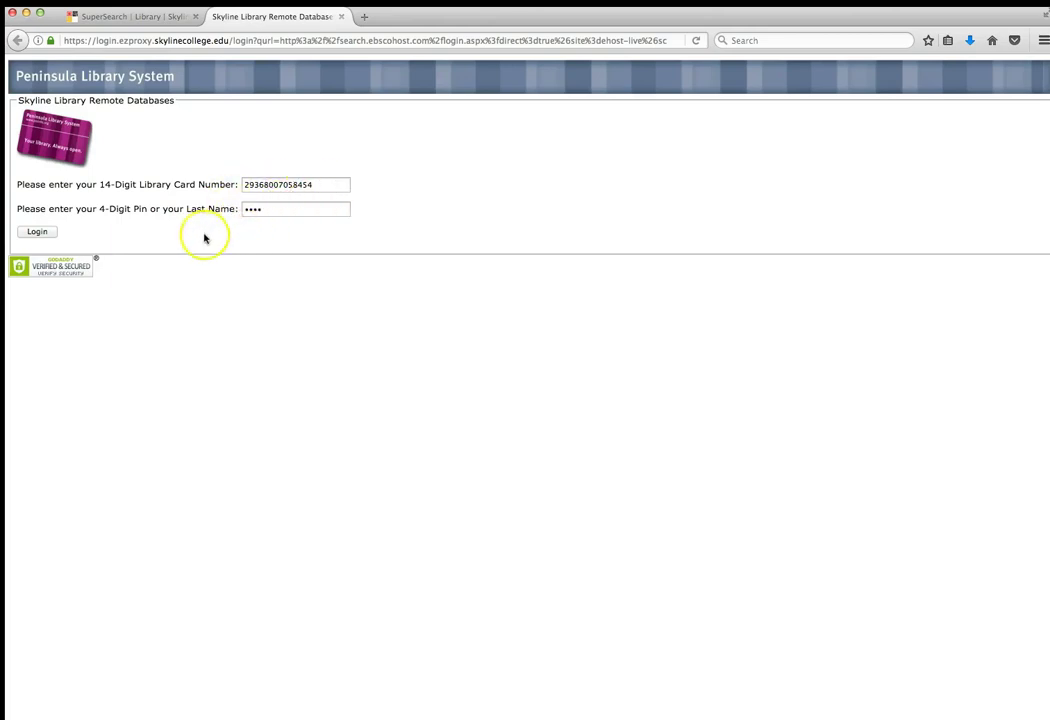
pyautogui.click(37, 232)
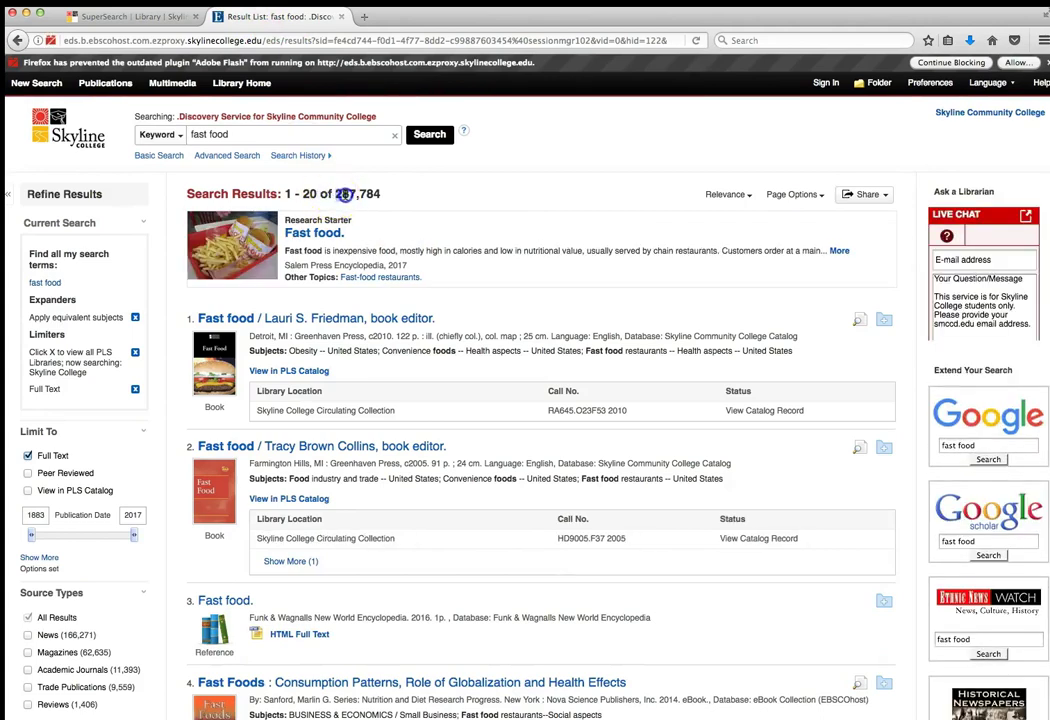
# - Examine the total number of search results and the Research Starter entry's label and source encyclopedia
pyautogui.moveTo(343, 195); pyautogui.dragTo(380, 195)
pyautogui.click(321, 221)
pyautogui.moveTo(285, 220); pyautogui.dragTo(363, 224)
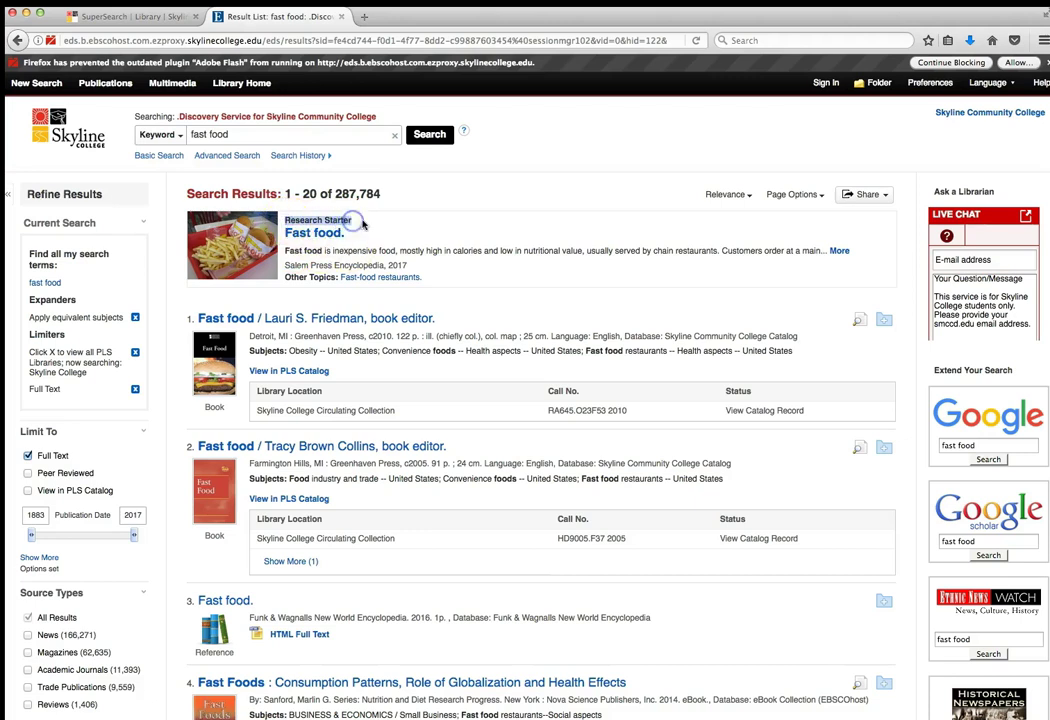
pyautogui.click(370, 226)
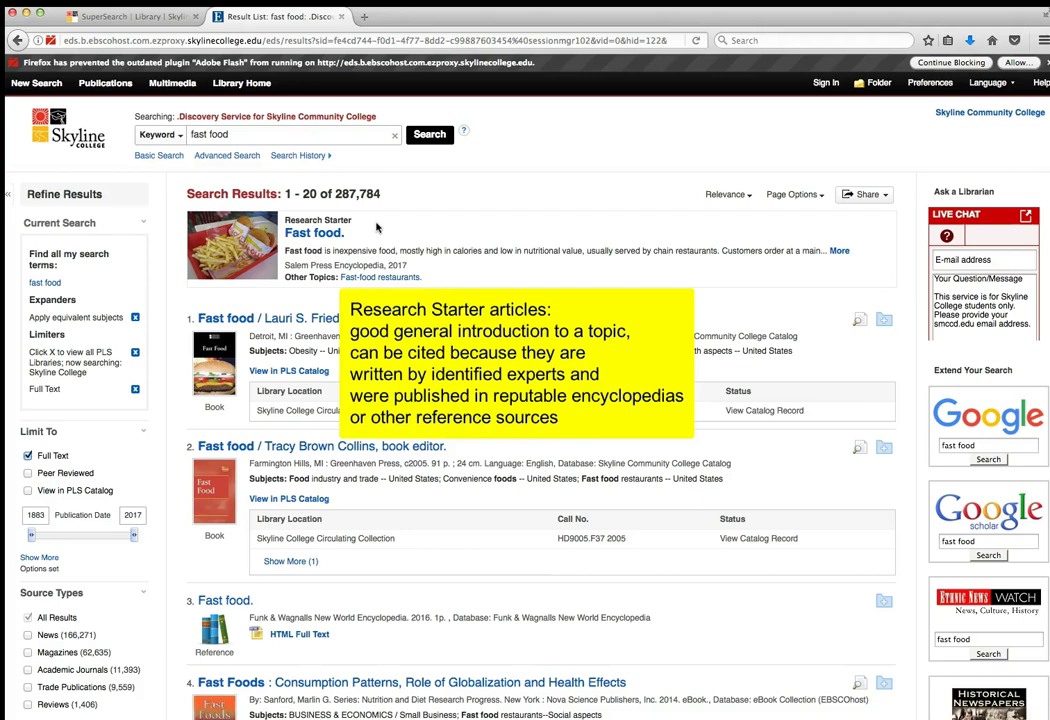
pyautogui.scroll(-1, 376, 228)
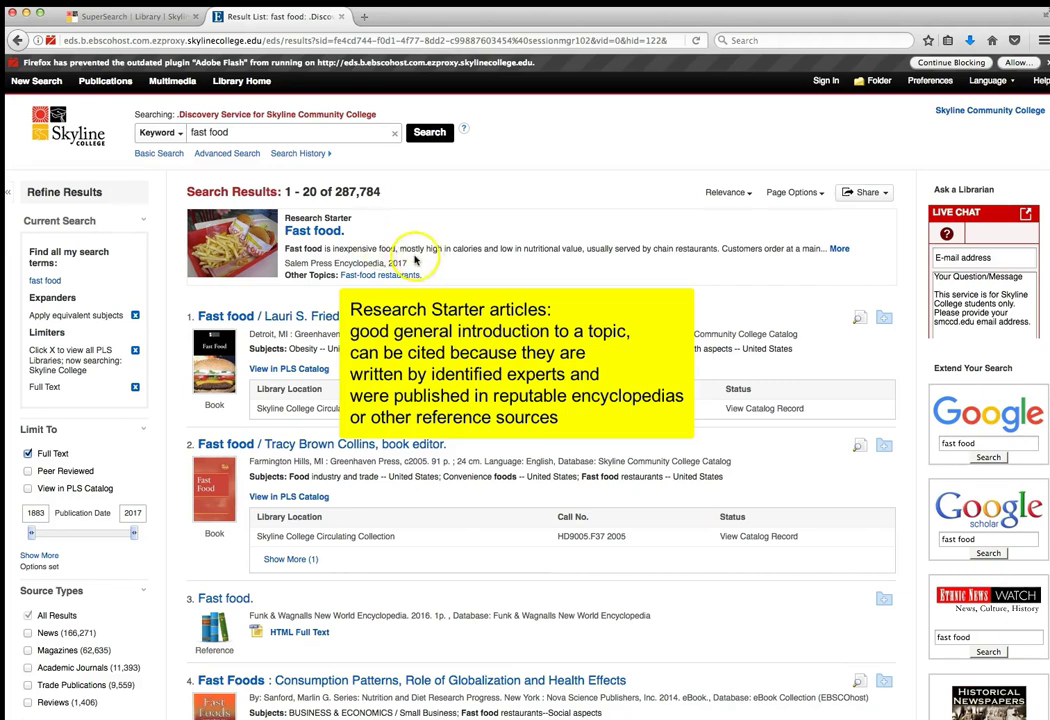
pyautogui.moveTo(287, 264); pyautogui.dragTo(420, 268)
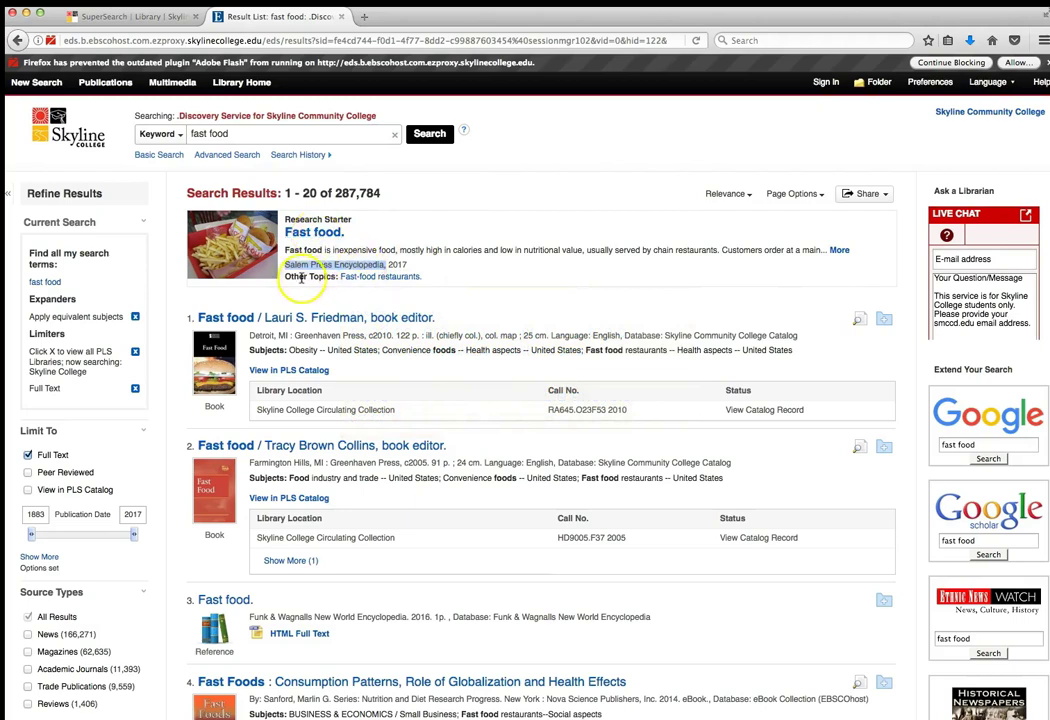
pyautogui.click(437, 280)
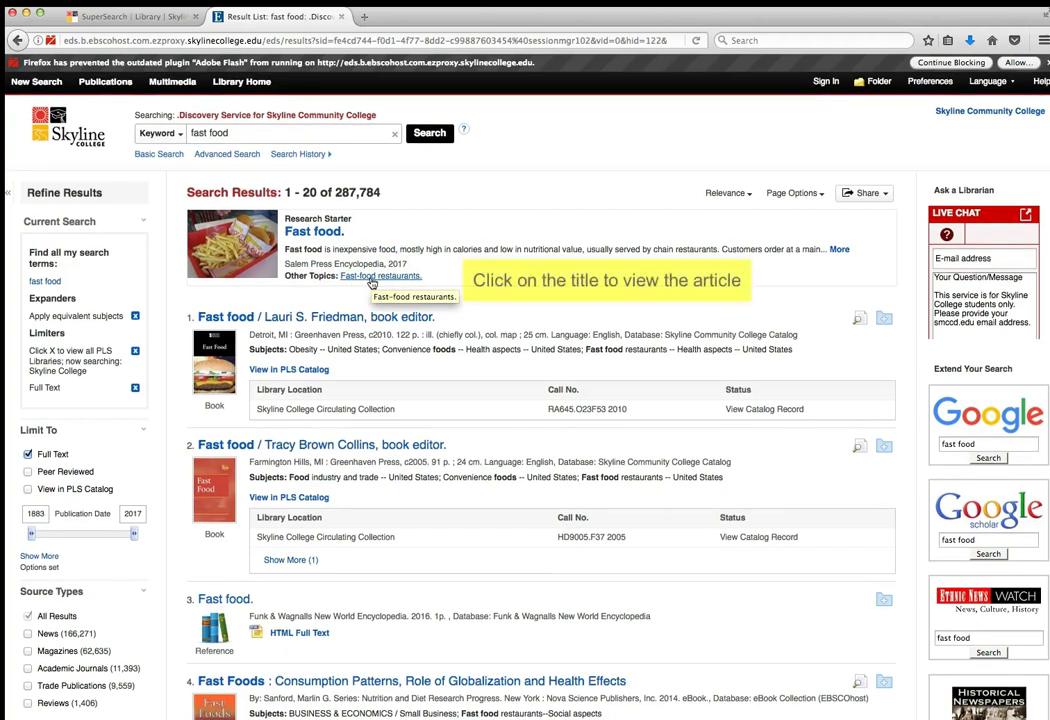
# - Open the related Research Starter topic "Fast-food restaurants" and review the article through its bibliography, including the author credit
pyautogui.click(374, 282)
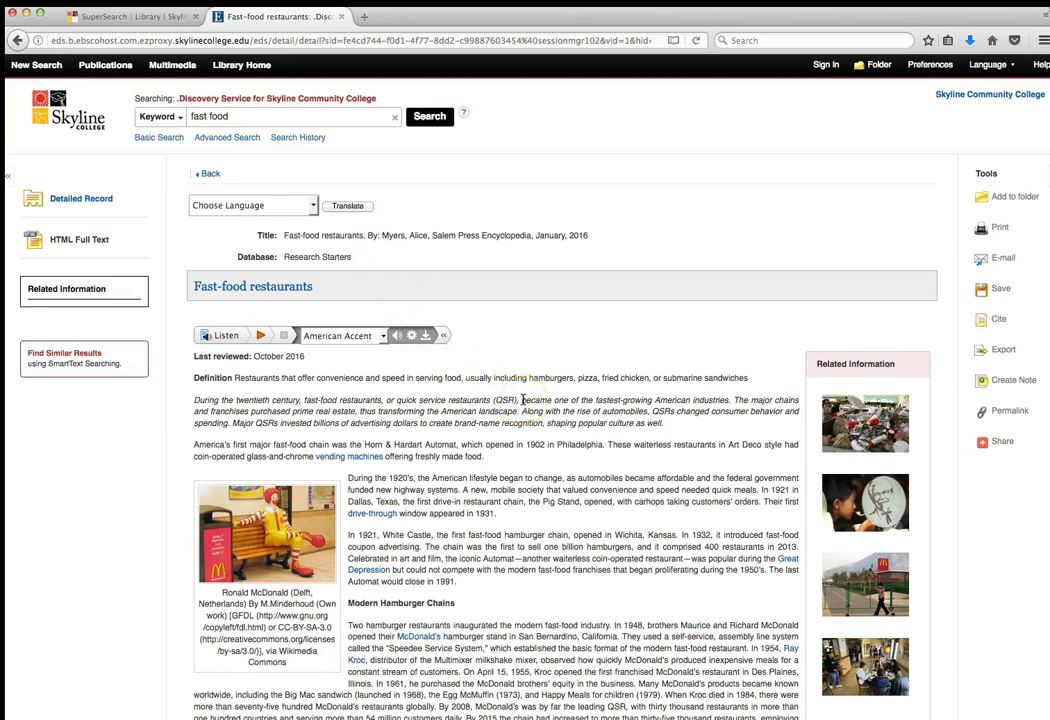
pyautogui.scroll(-3, 522, 400)
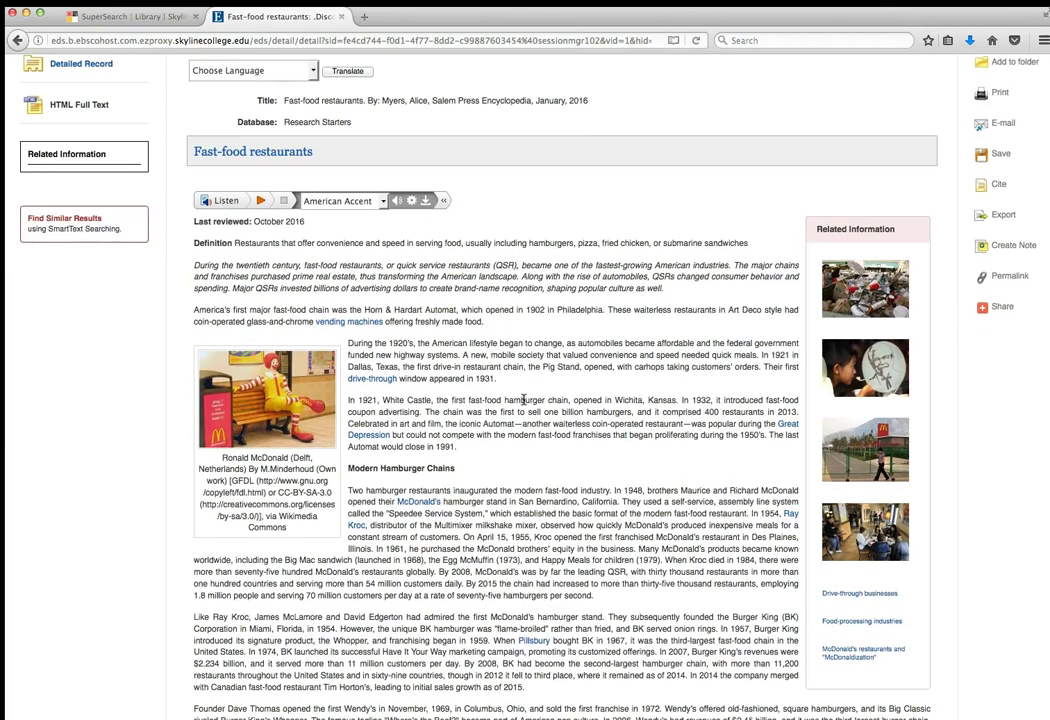
pyautogui.scroll(-7, 522, 400)
pyautogui.scroll(-11, 522, 400)
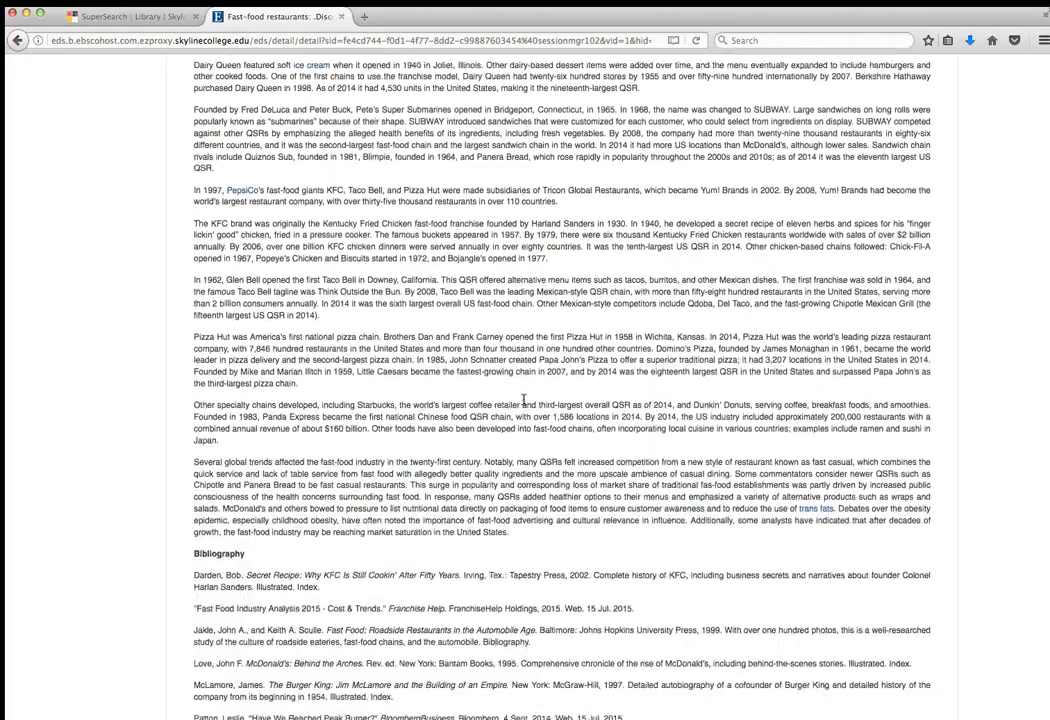
pyautogui.scroll(-1, 522, 400)
pyautogui.scroll(-3, 522, 400)
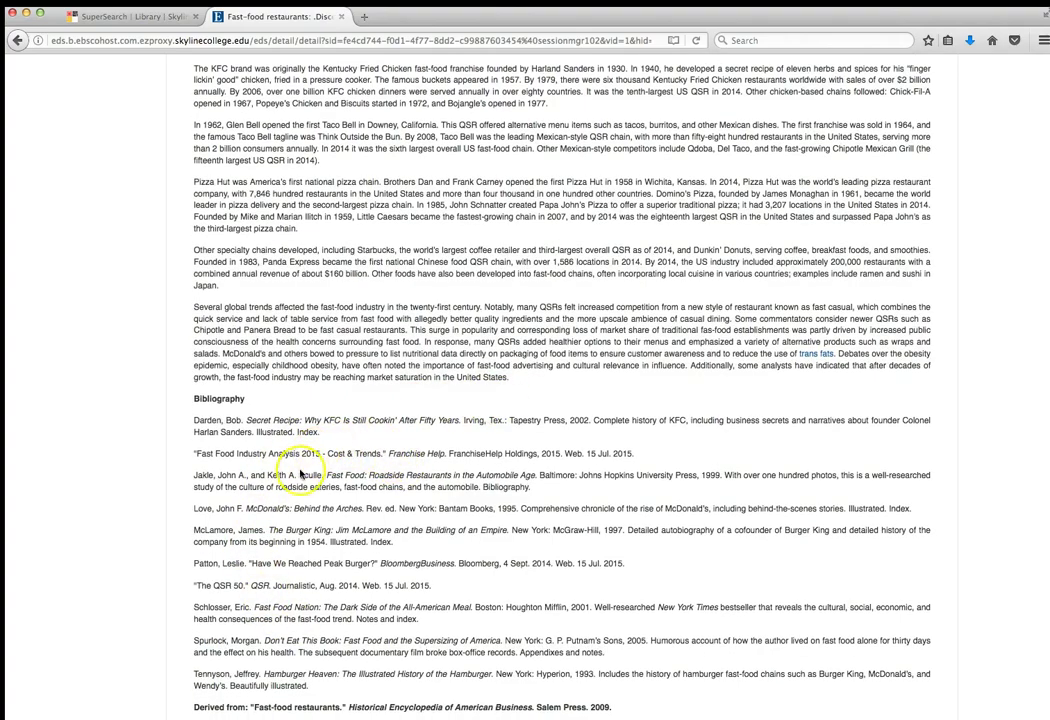
pyautogui.scroll(15, 481, 434)
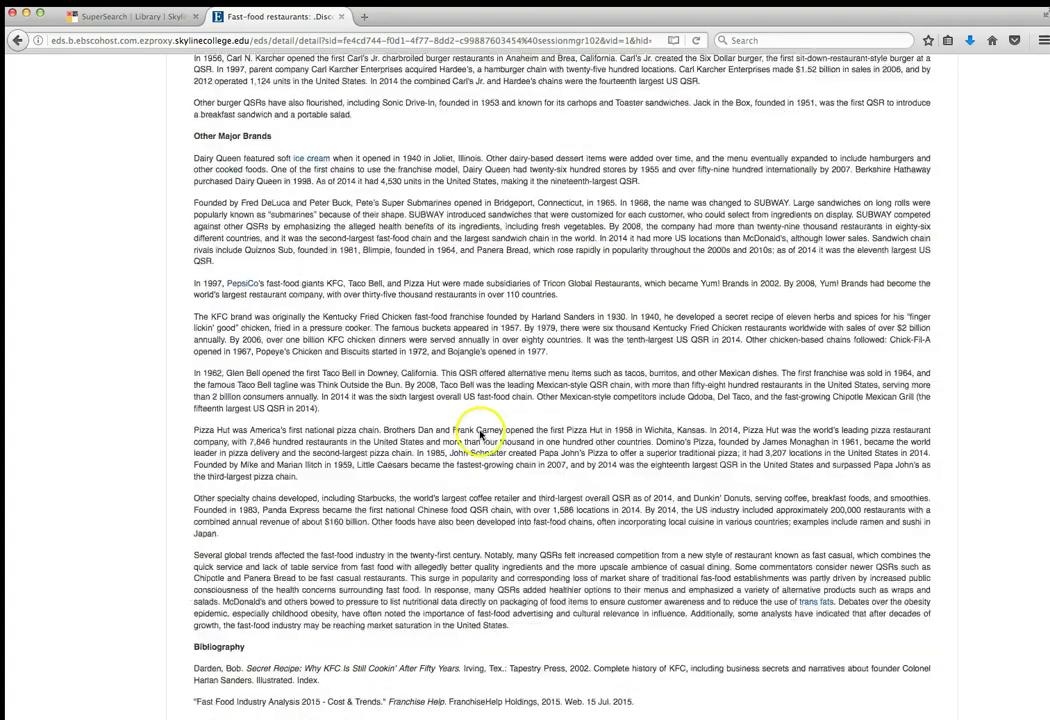
pyautogui.scroll(5, 481, 434)
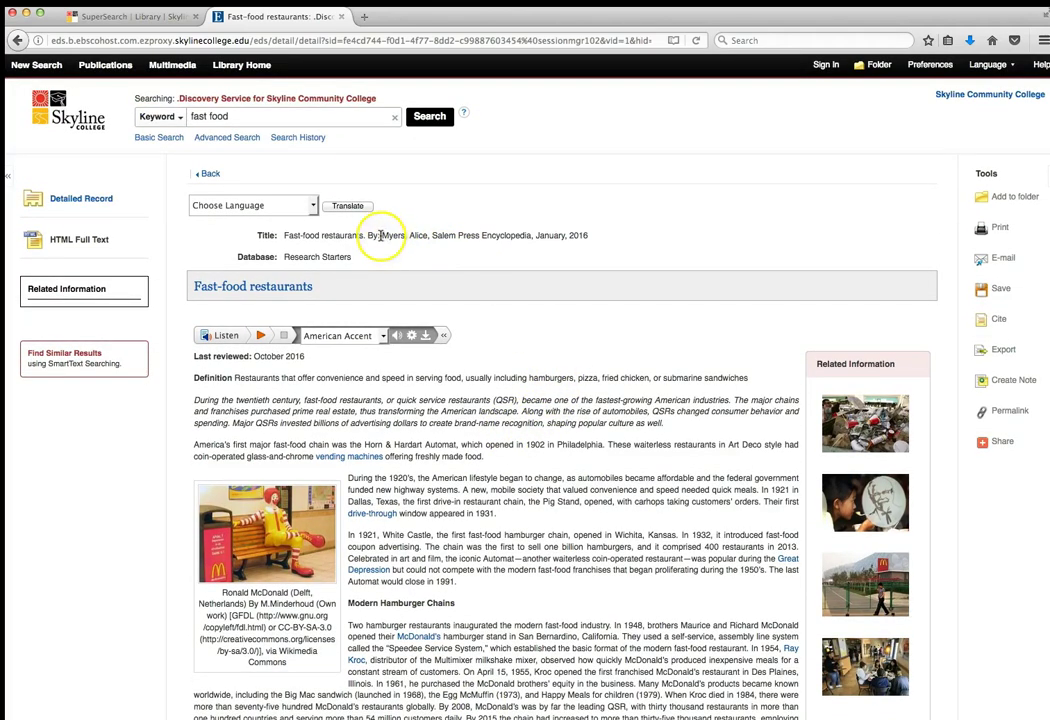
pyautogui.moveTo(381, 236); pyautogui.dragTo(427, 237)
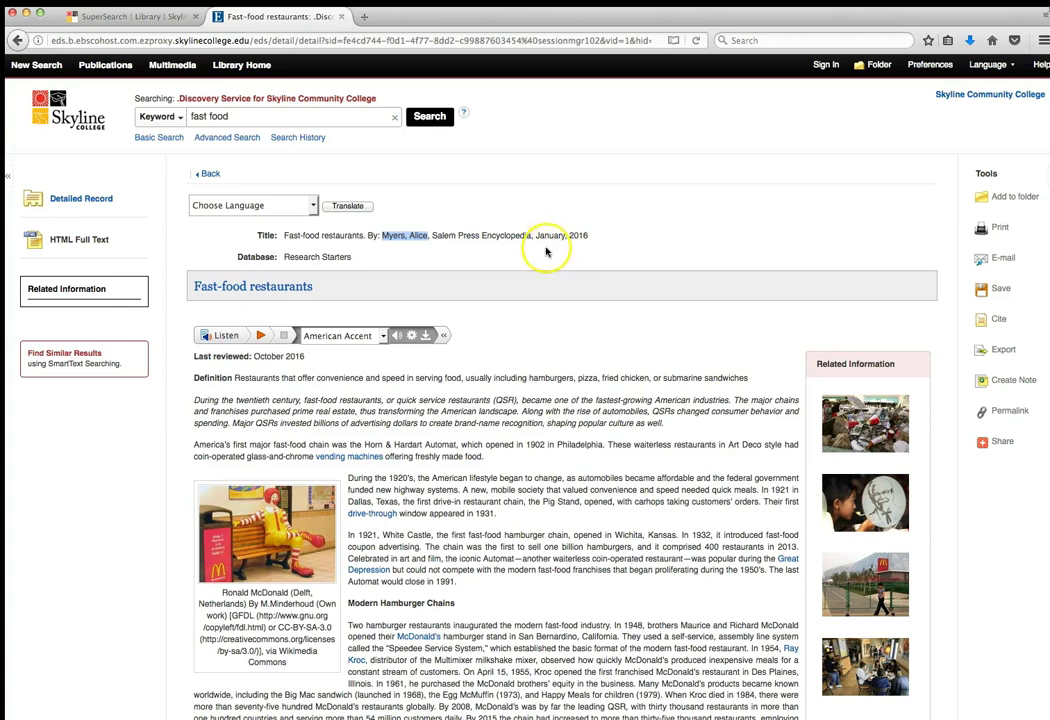
pyautogui.click(545, 320)
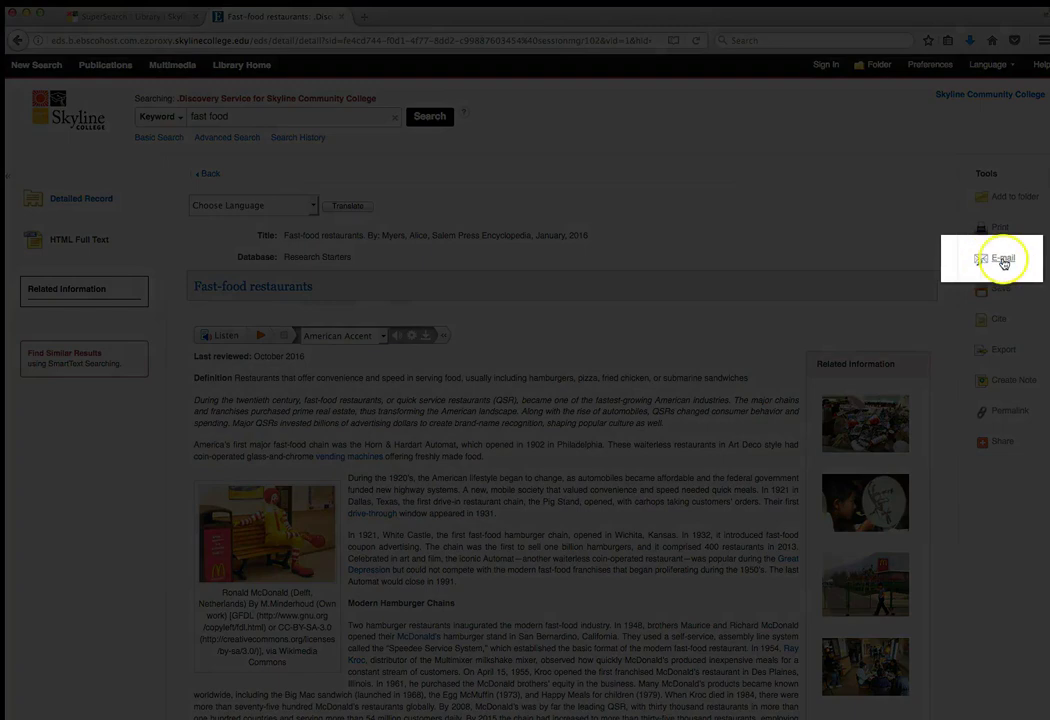
# - Open the e-mail form for the article and look over its recipient, subject and sending options
pyautogui.click(999, 261)
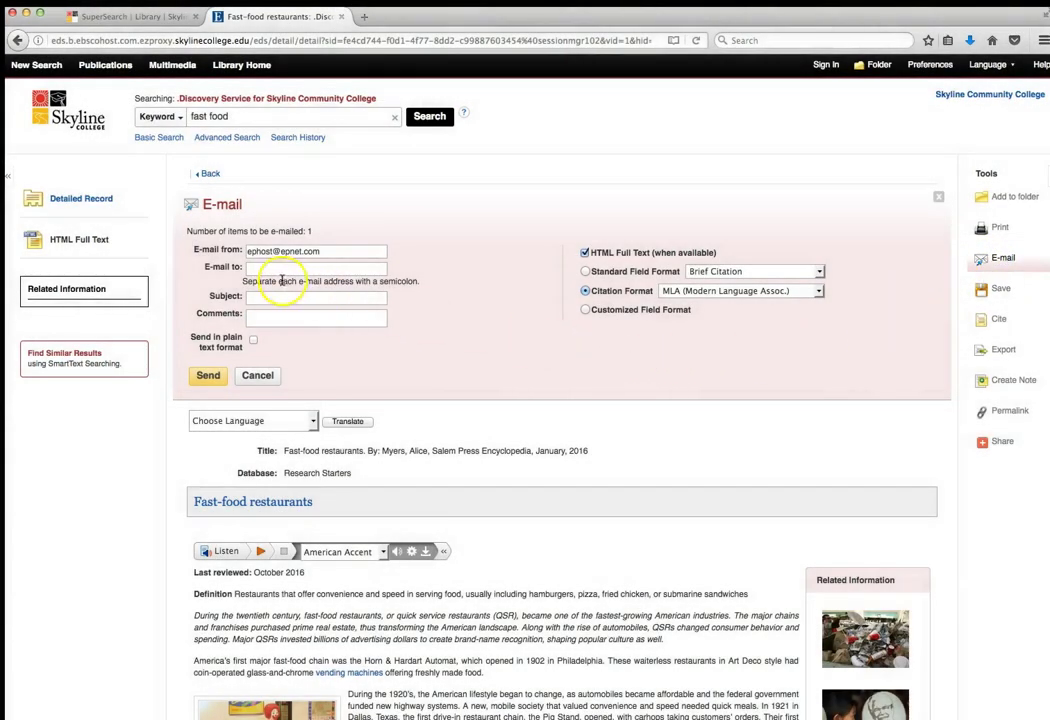
pyautogui.click(254, 268)
pyautogui.click(251, 297)
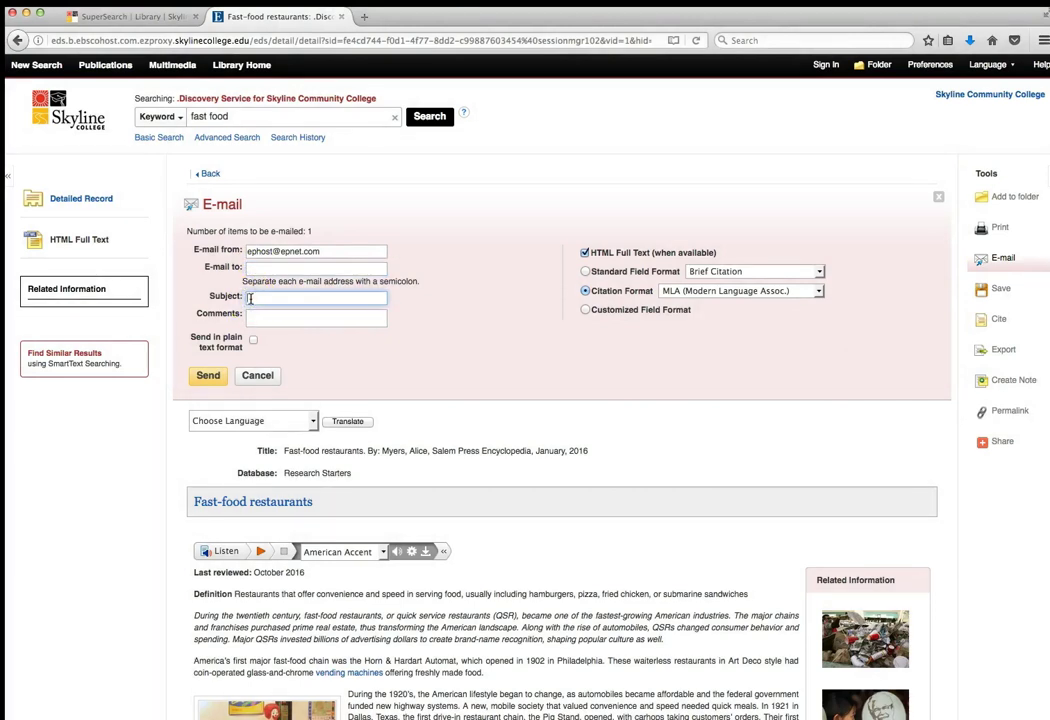
pyautogui.click(395, 329)
pyautogui.click(207, 377)
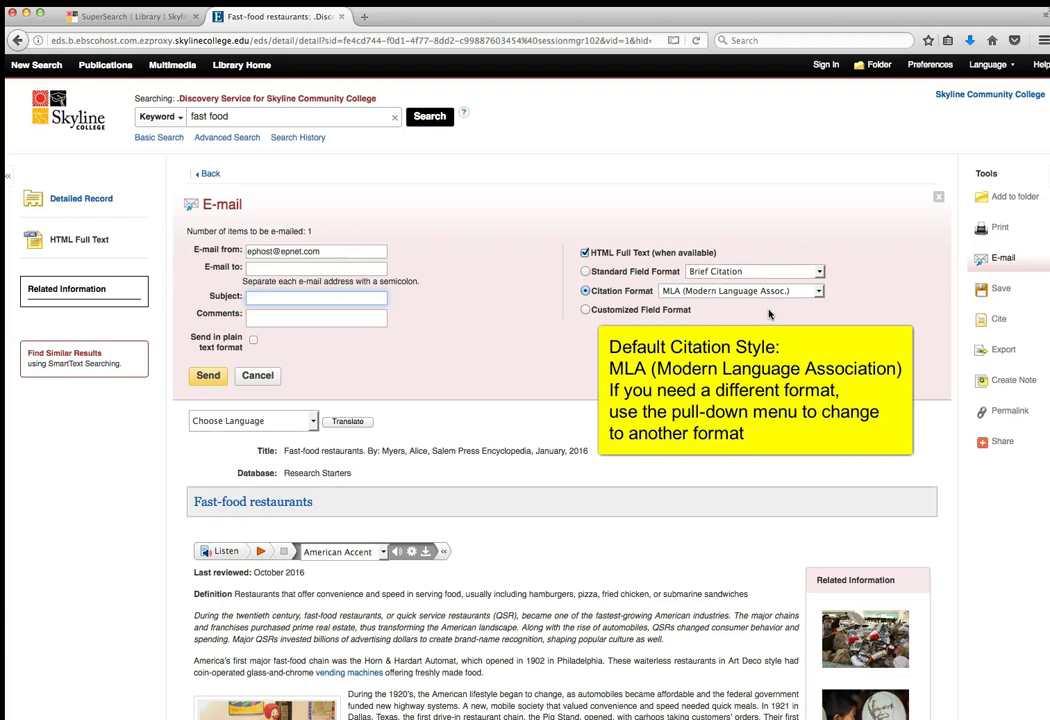
# - View the available citation formats for the e-mailed article, keep MLA (Modern Language Assoc.), and close the e-mail form
pyautogui.click(819, 292)
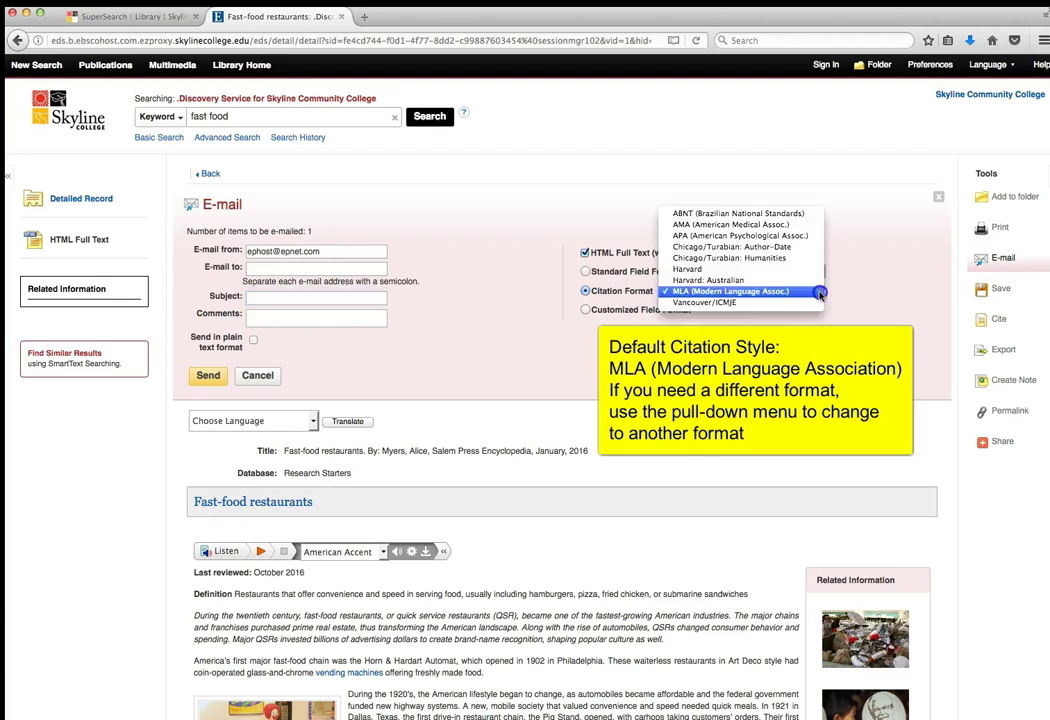
pyautogui.click(758, 238)
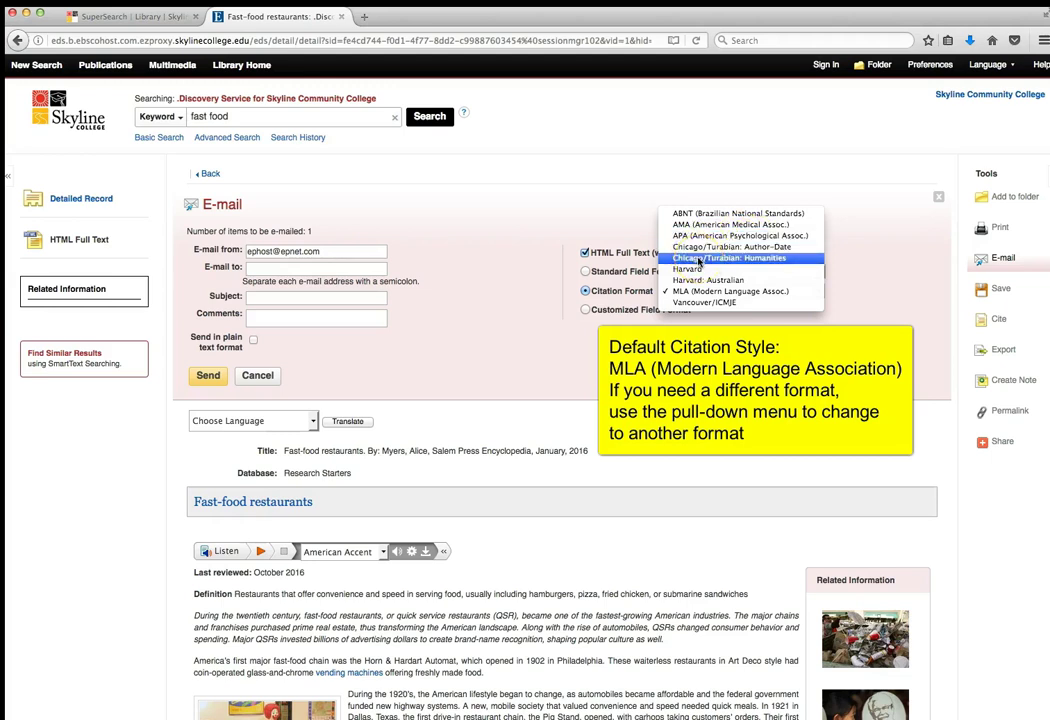
pyautogui.click(845, 265)
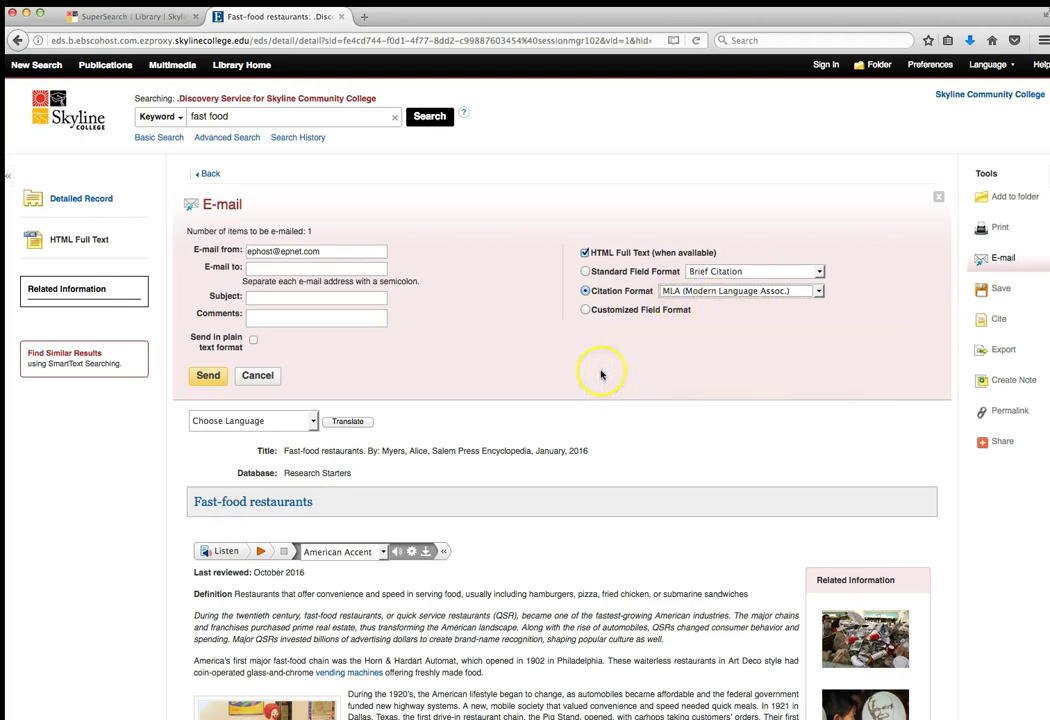
pyautogui.click(938, 204)
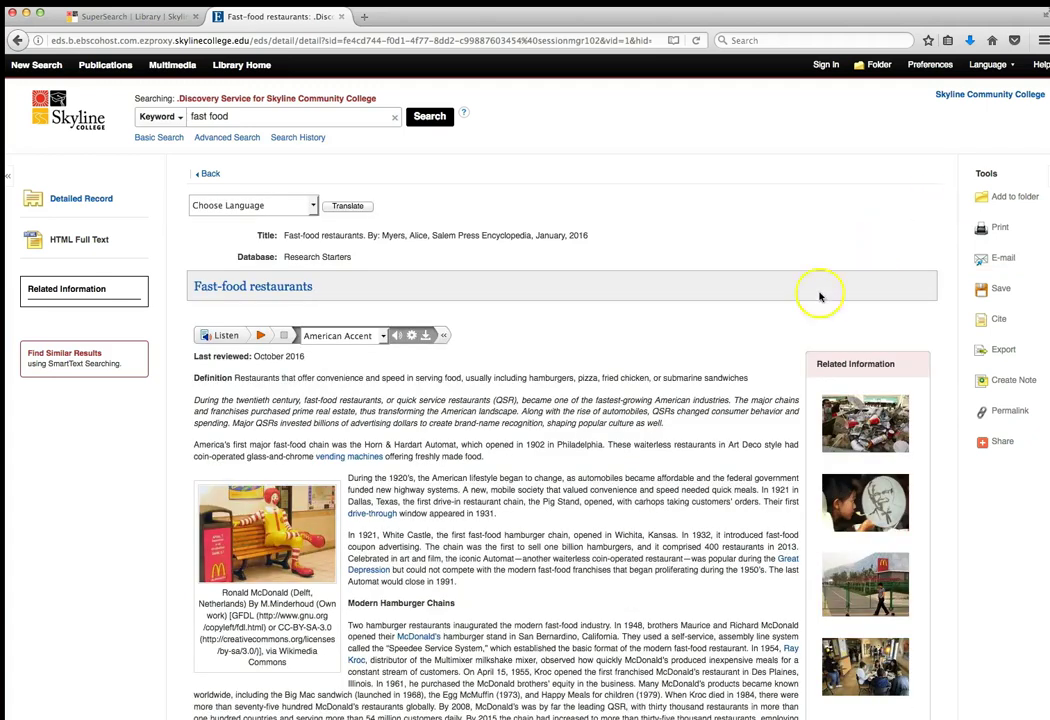
# - Return to the fast food result list and examine the first book's library location and call number and the items' source types
pyautogui.click(209, 176)
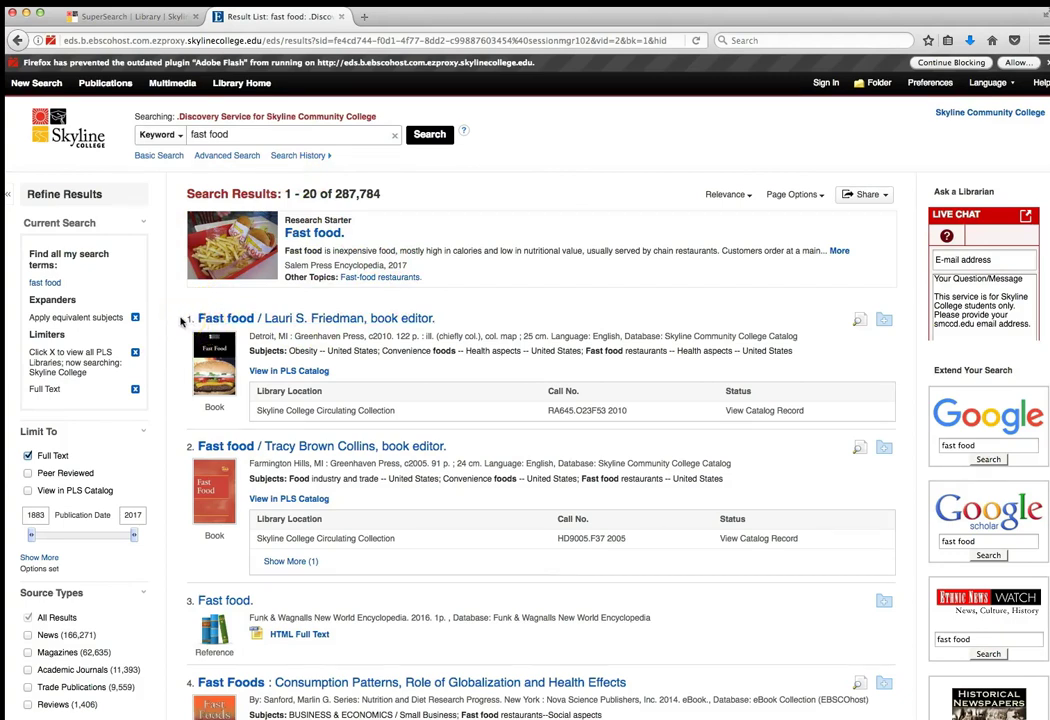
pyautogui.scroll(-1, 181, 321)
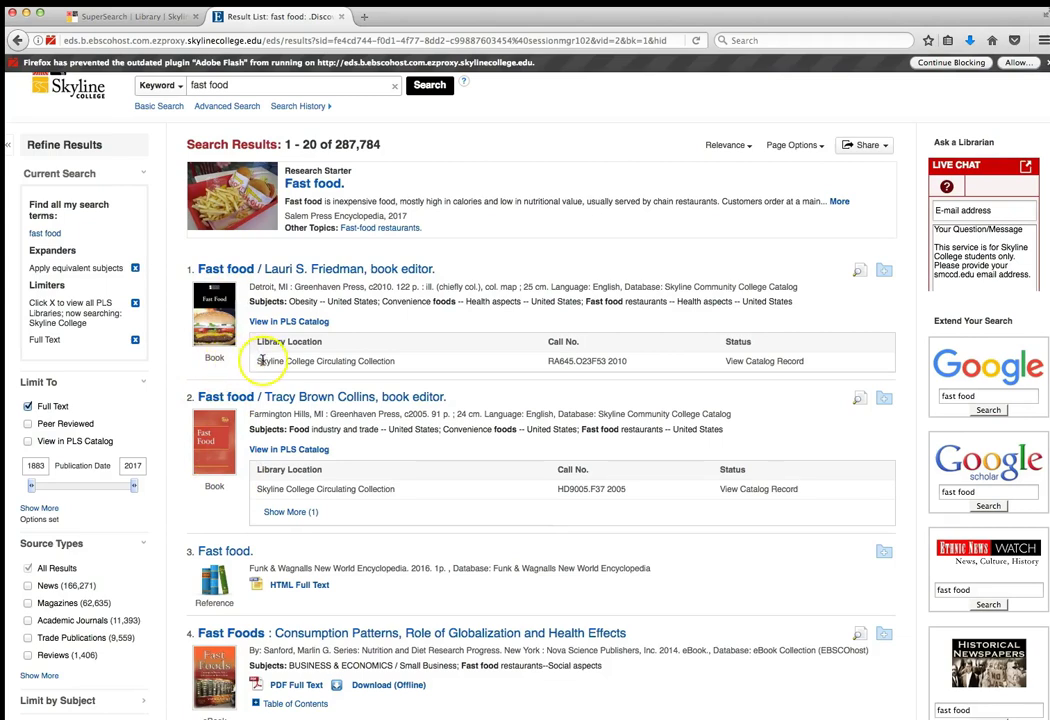
pyautogui.moveTo(262, 362); pyautogui.dragTo(609, 363)
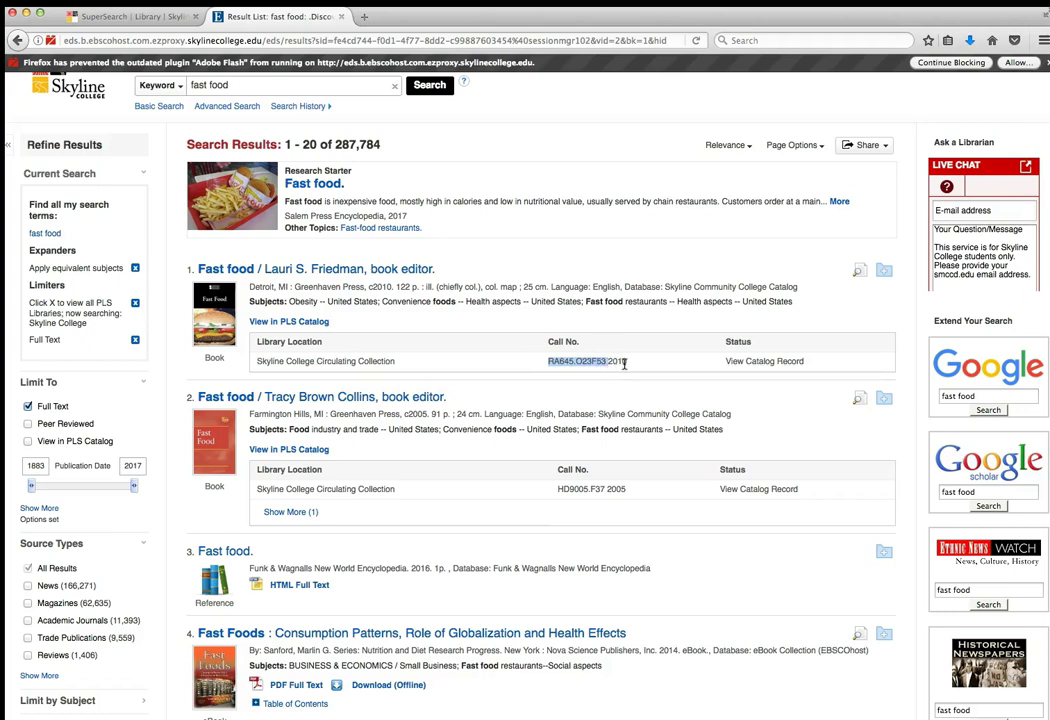
pyautogui.click(367, 534)
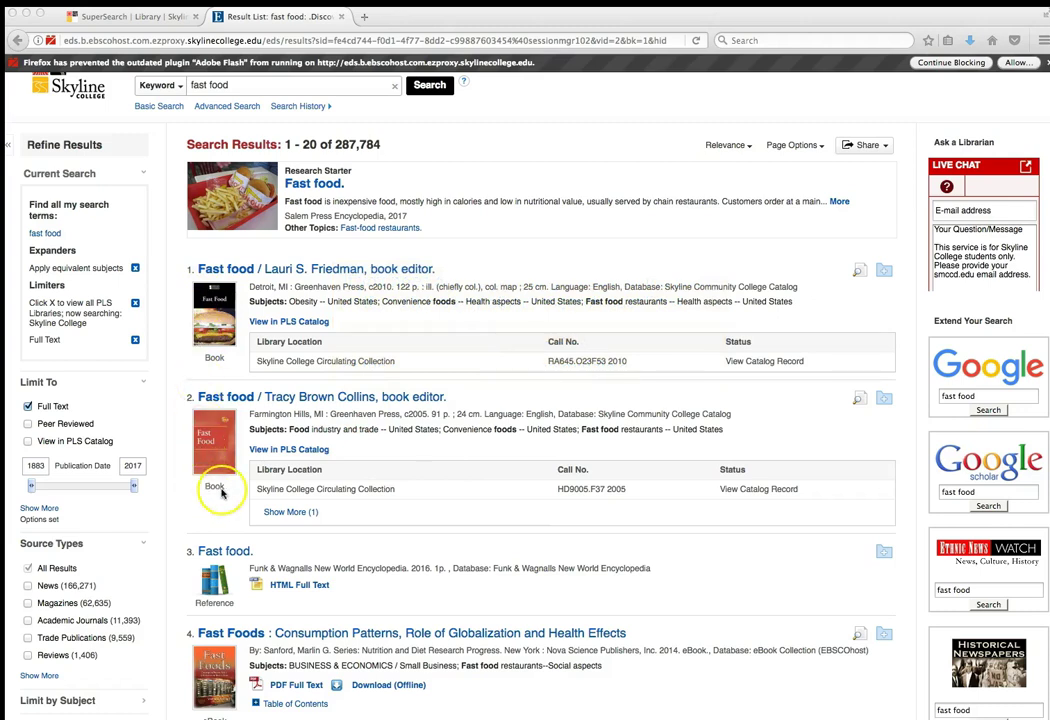
pyautogui.click(215, 604)
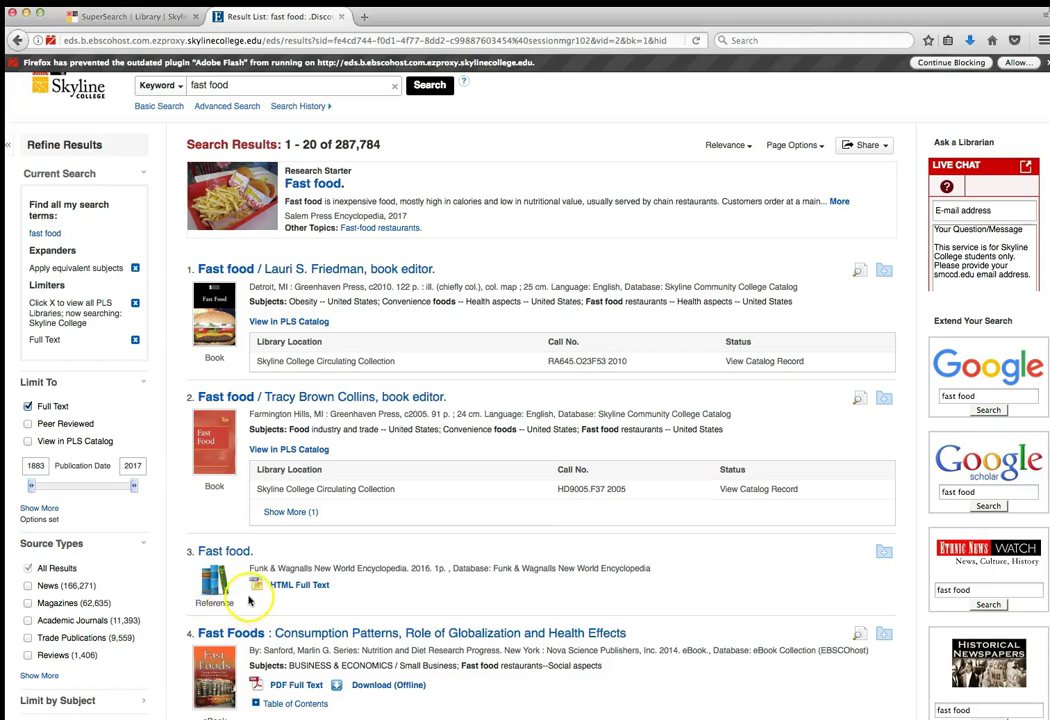
# - Expand the table of contents of the eBook "Fast Foods: Consumption Patterns, Role of Globalization and Health Effects" and open Chapter 2 to view its opening page
pyautogui.scroll(-3, 195, 500)
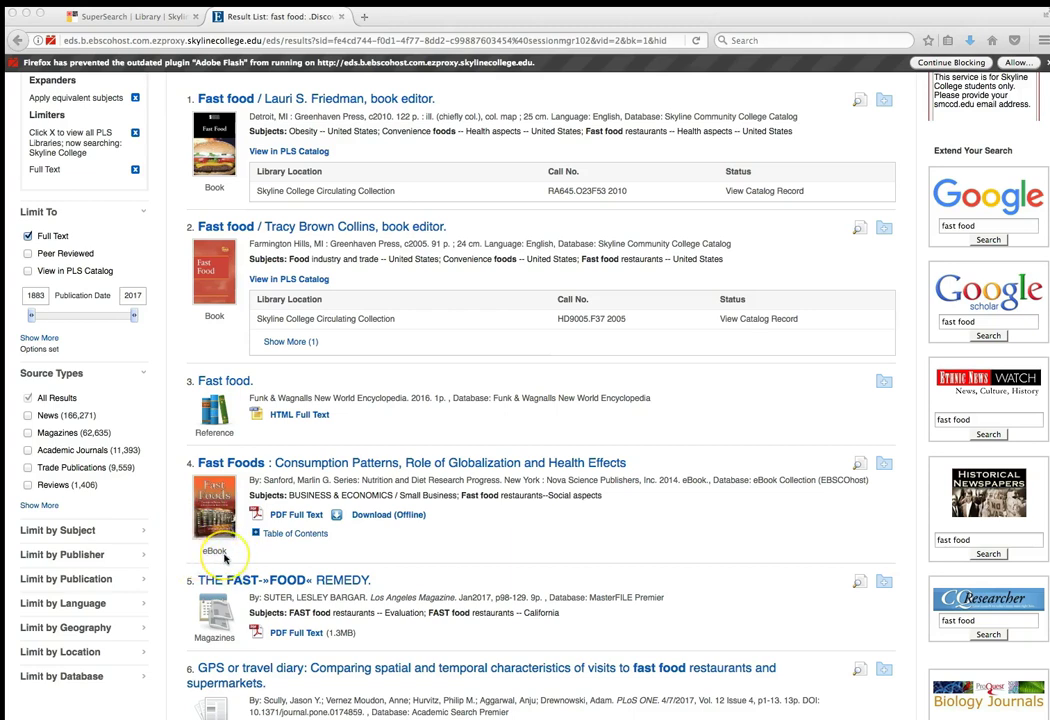
pyautogui.click(284, 535)
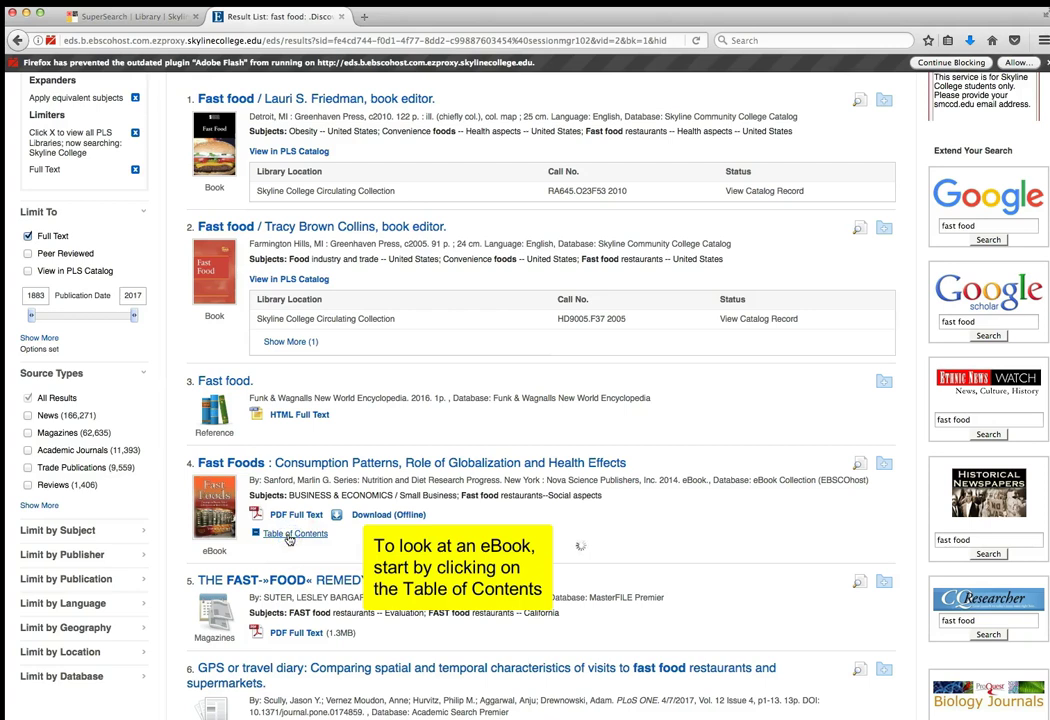
pyautogui.click(289, 535)
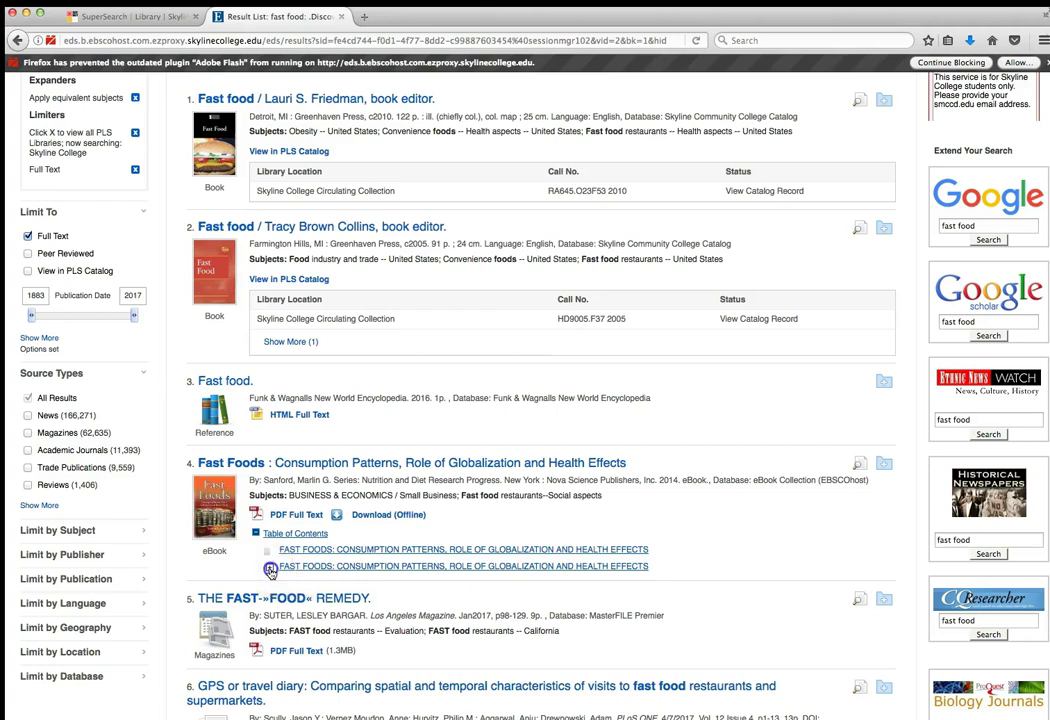
pyautogui.click(269, 567)
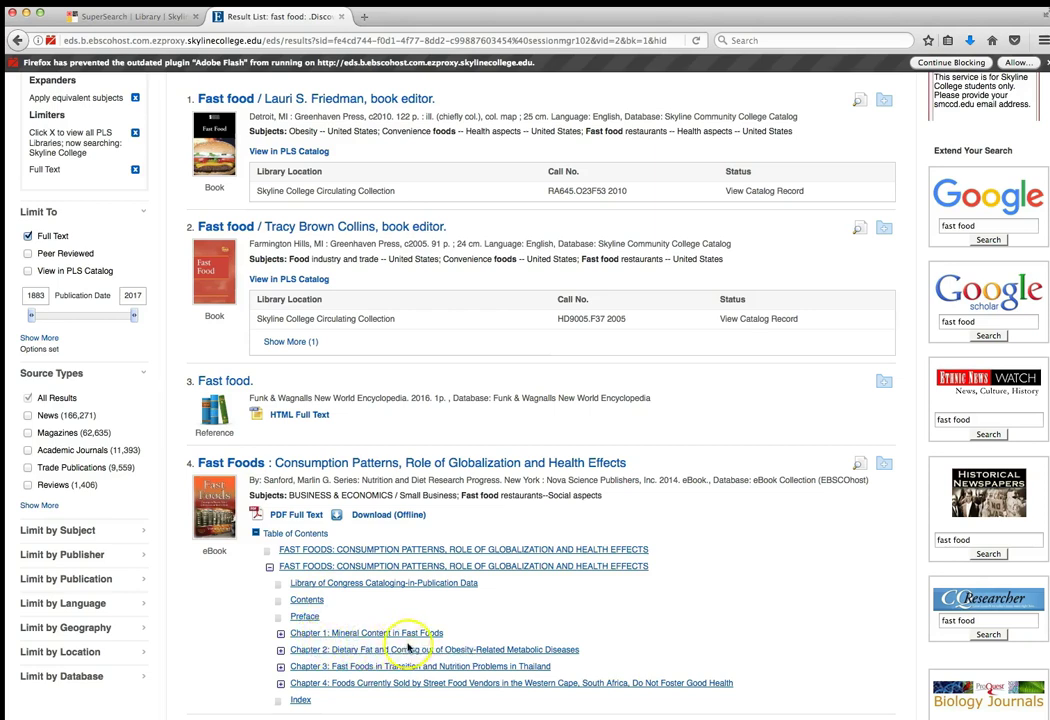
pyautogui.click(354, 651)
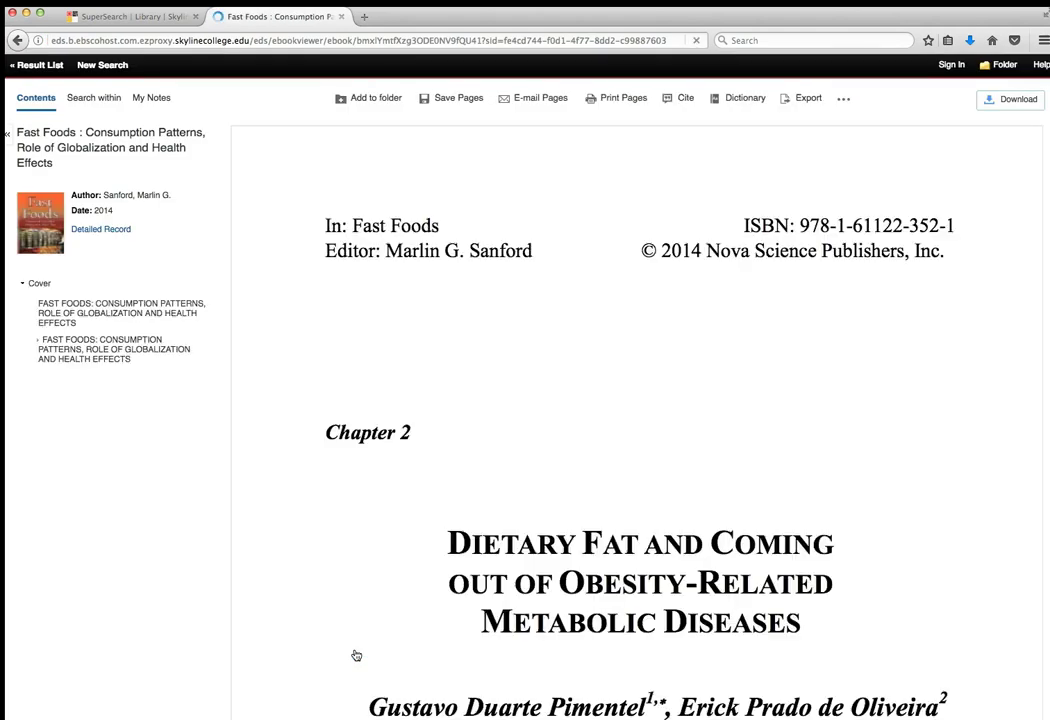
pyautogui.scroll(-1, 493, 470)
pyautogui.scroll(-3, 493, 470)
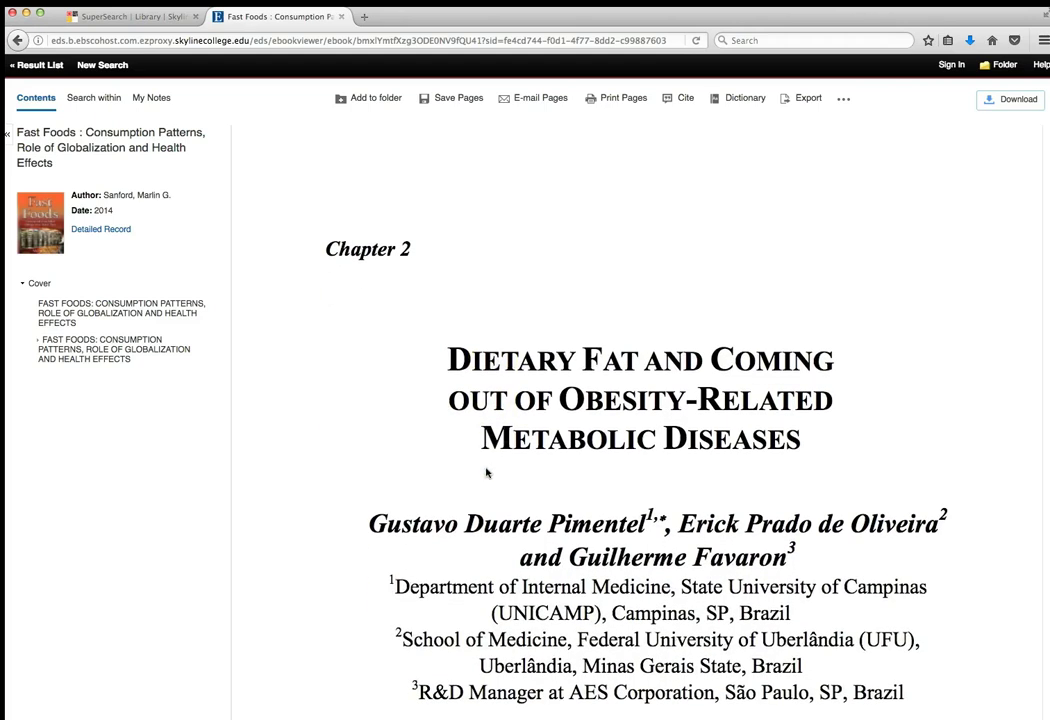
pyautogui.scroll(-1, 487, 474)
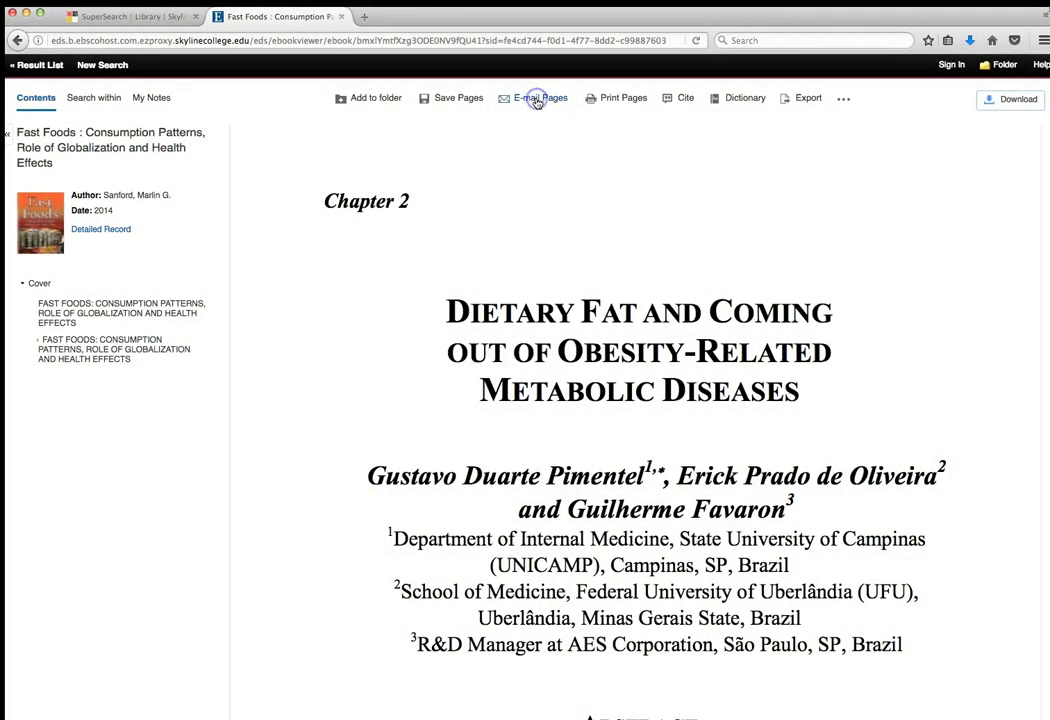
# - Open the e-mail form for the chapter's pages, include the whole section in the PDF, and look over the recipient and subject fields
pyautogui.click(537, 100)
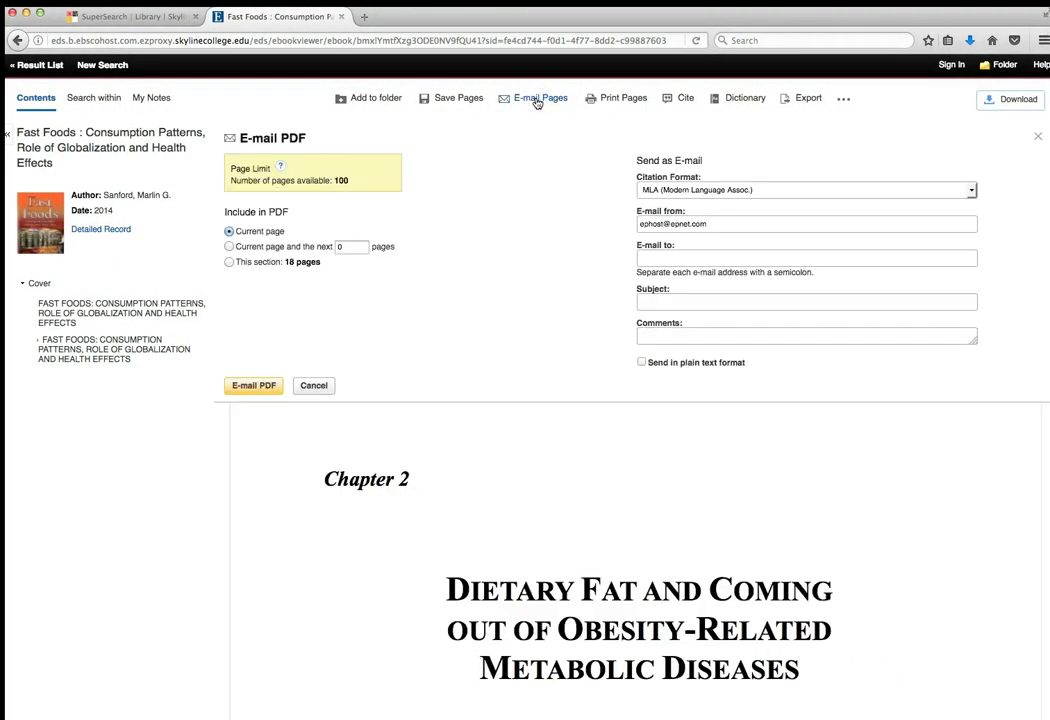
pyautogui.click(548, 156)
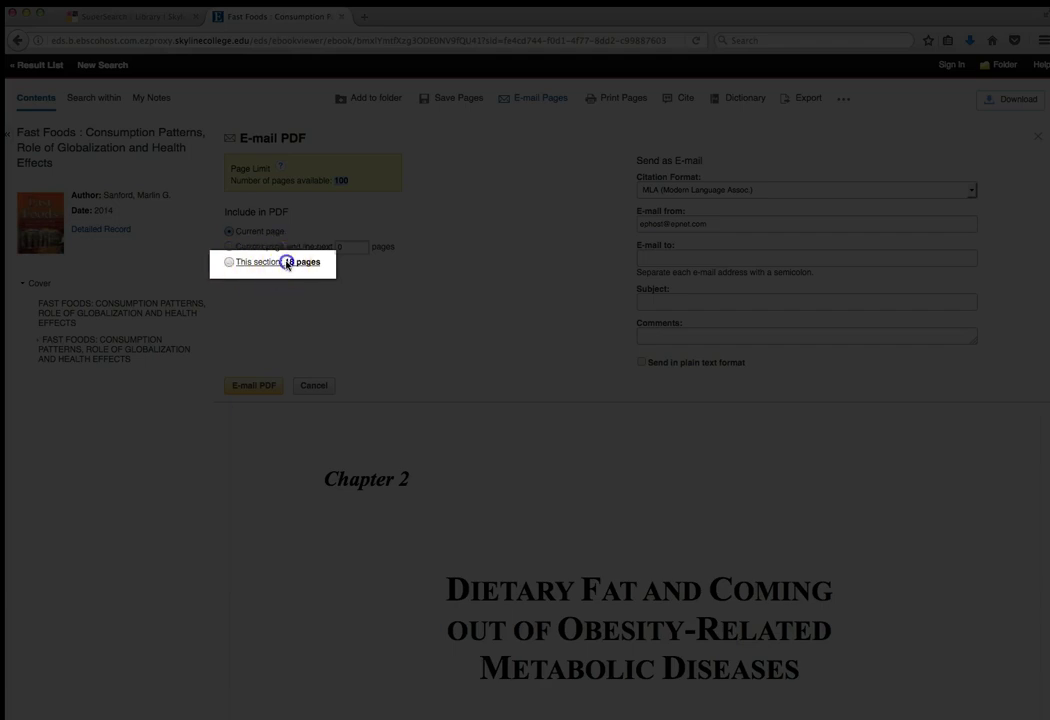
pyautogui.click(228, 262)
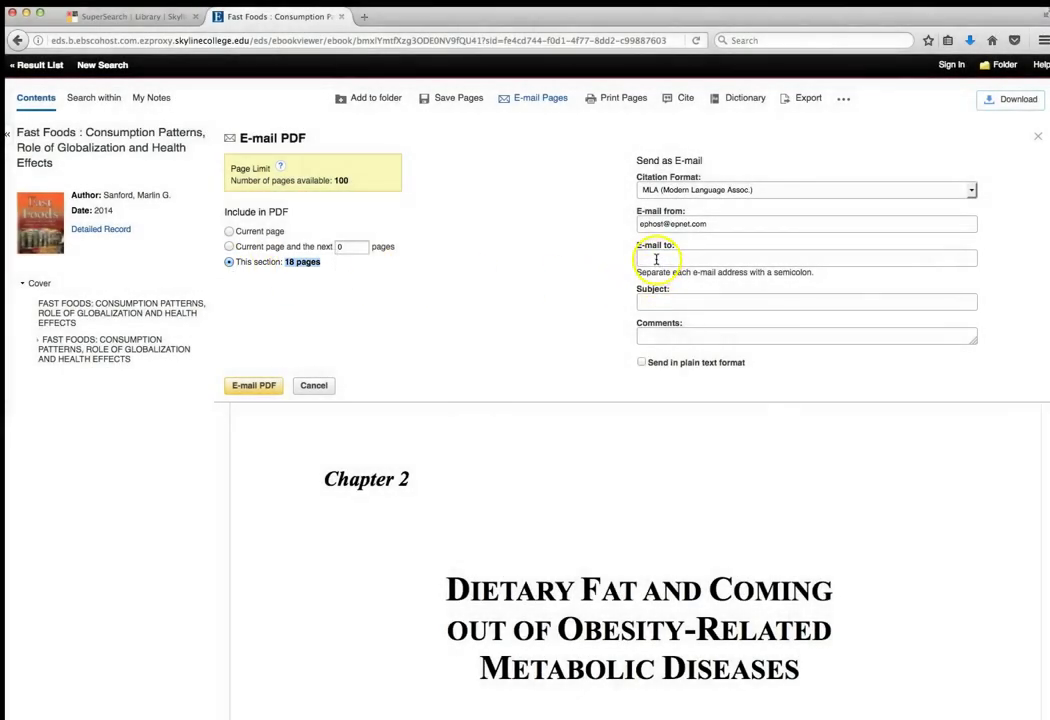
pyautogui.click(656, 259)
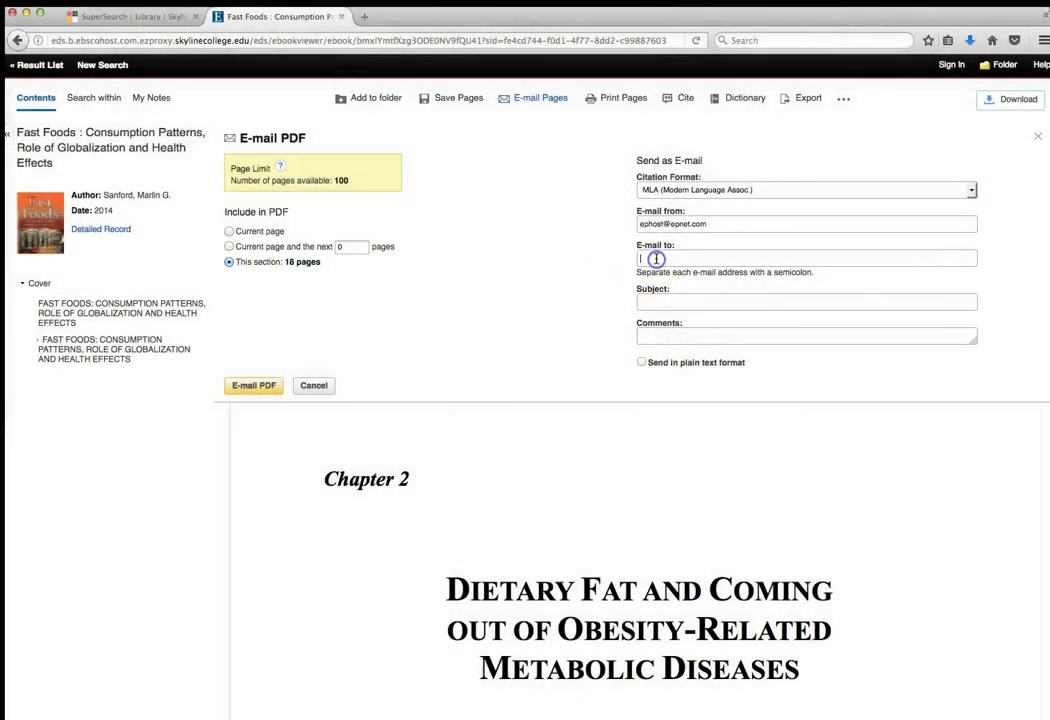
pyautogui.click(662, 299)
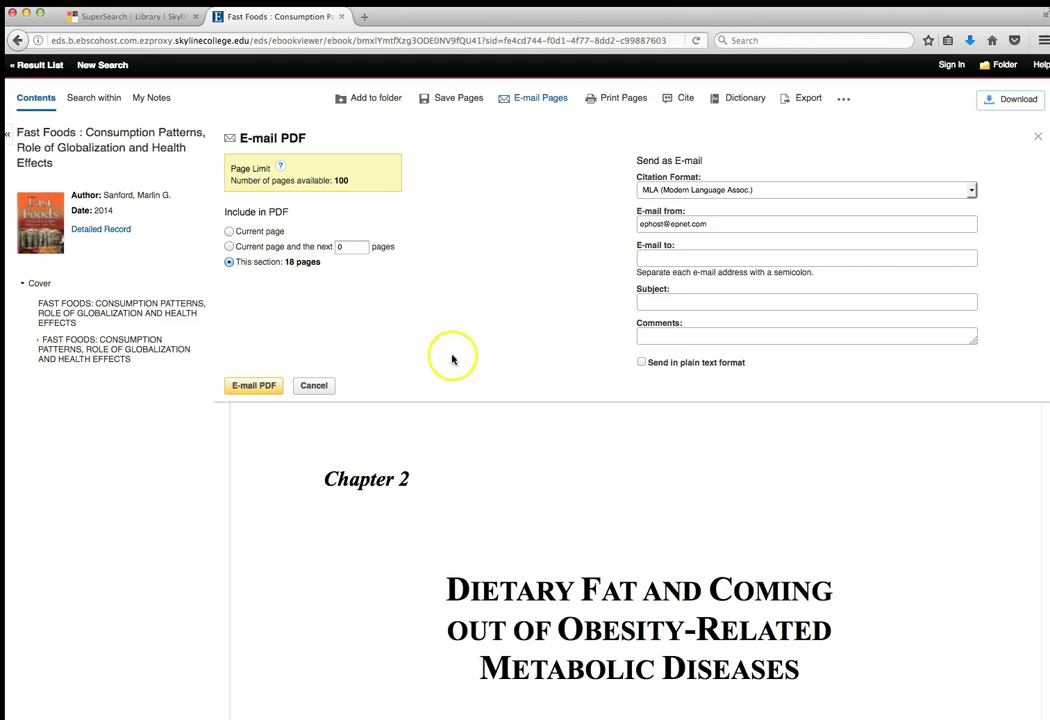
# - Return to the result list, open the record for "A $15 U.S. Minimum Wage" from the Journal of Economic Issues, and examine its abstract
pyautogui.click(36, 66)
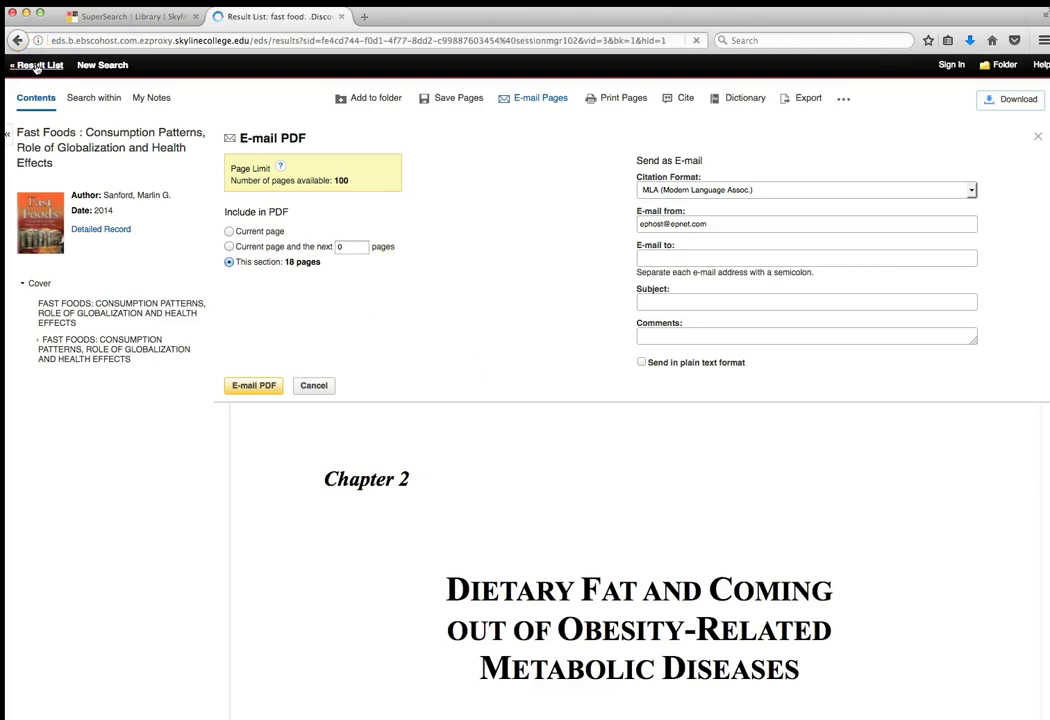
pyautogui.scroll(-5, 190, 295)
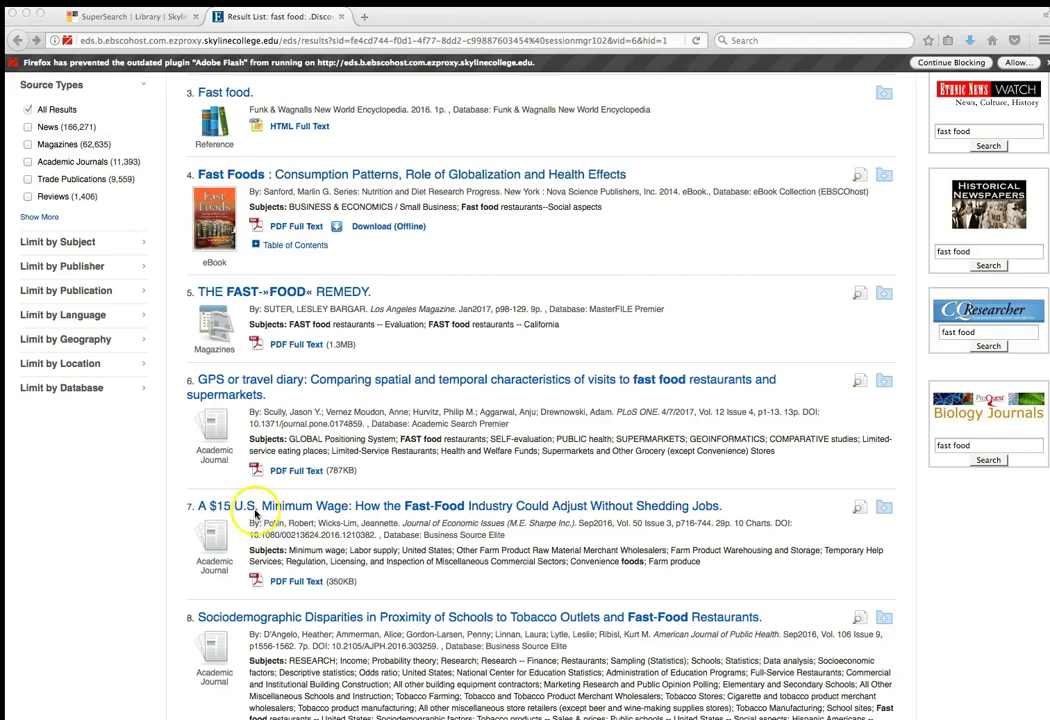
pyautogui.click(235, 515)
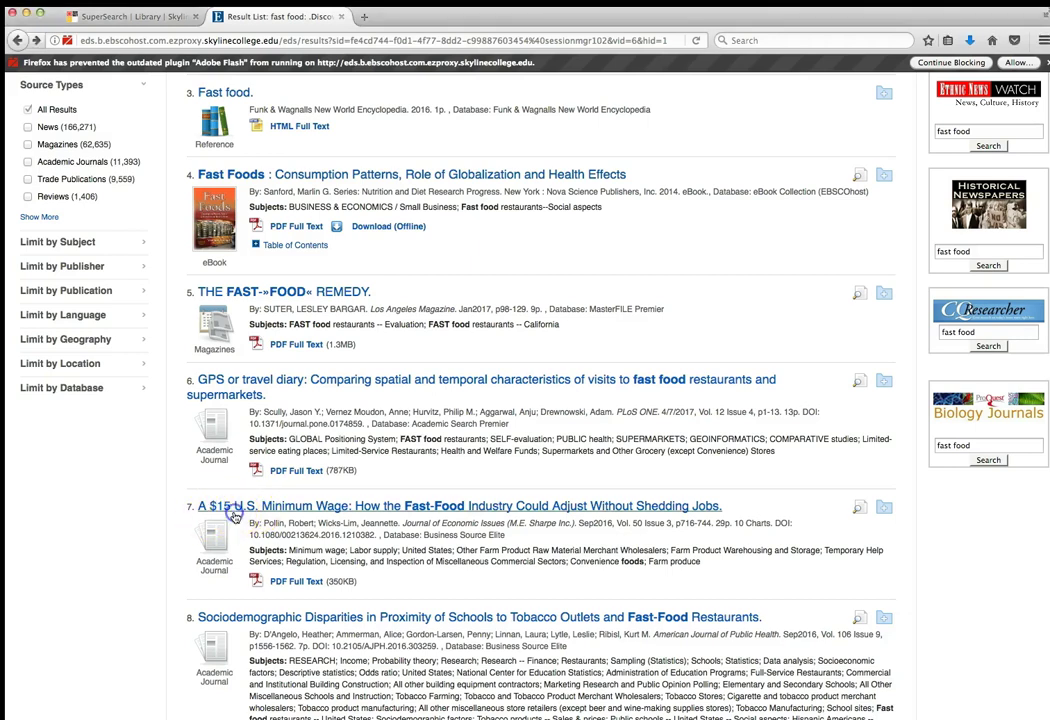
pyautogui.click(309, 511)
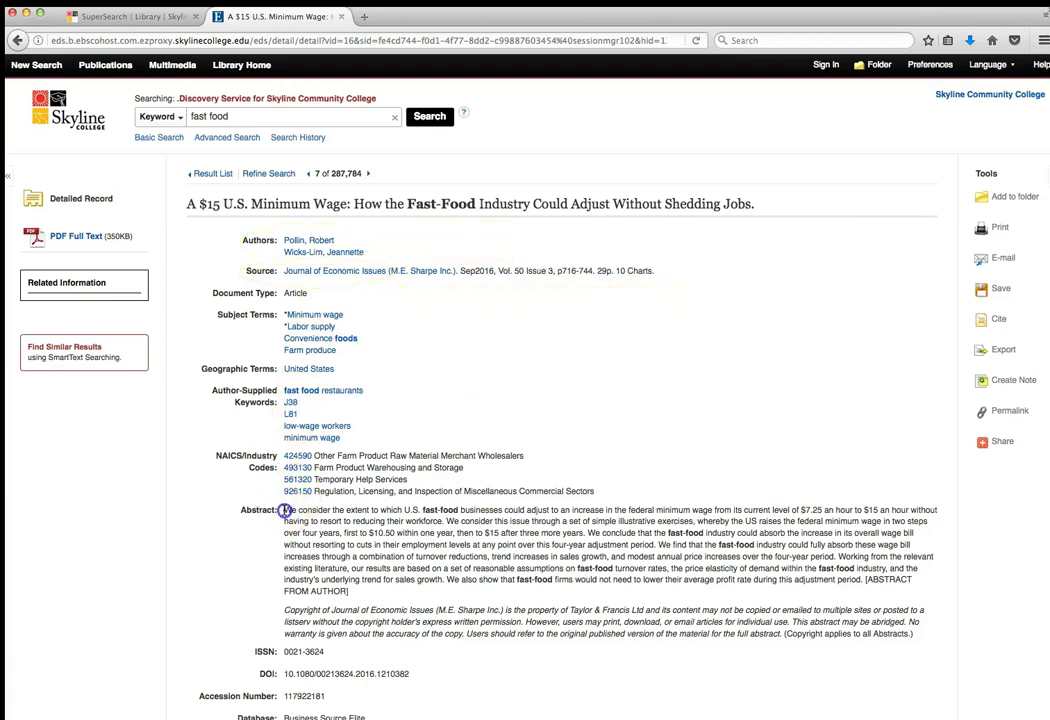
pyautogui.moveTo(287, 511); pyautogui.dragTo(686, 589)
pyautogui.moveTo(873, 588); pyautogui.dragTo(903, 583)
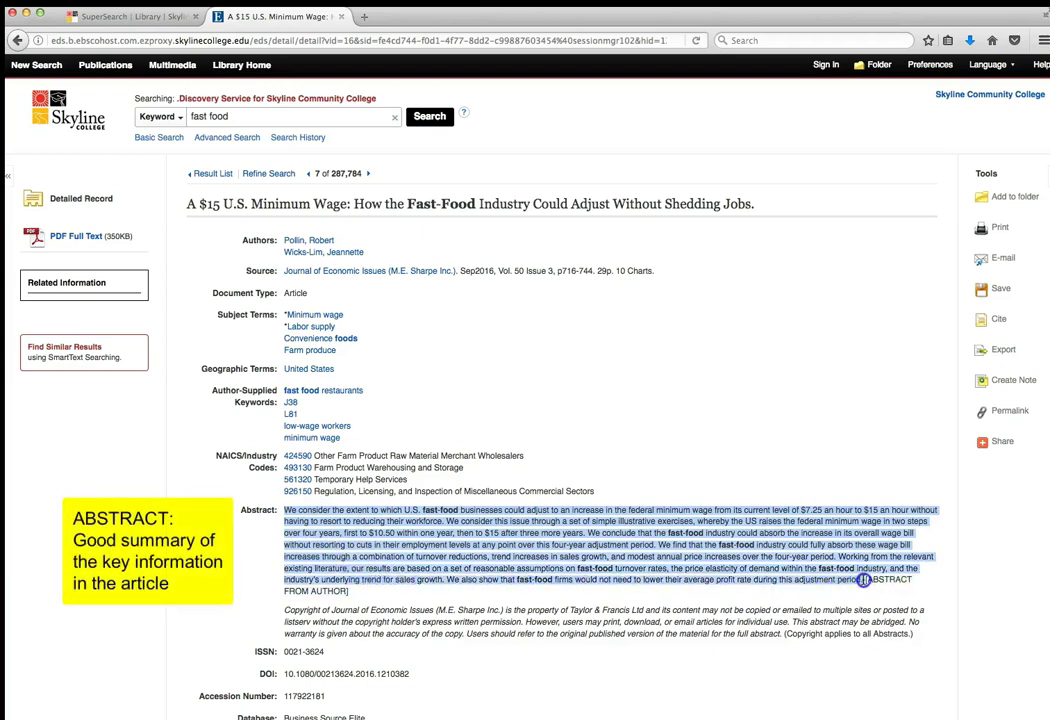
pyautogui.click(505, 535)
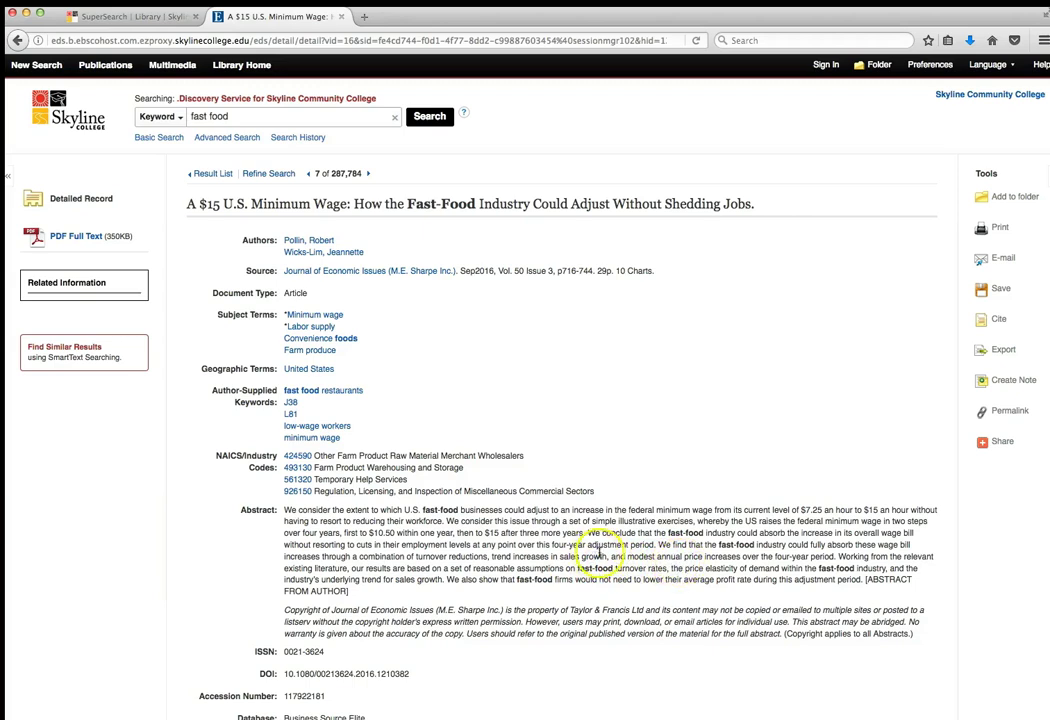
# - Open the minimum wage article's PDF full text and skim its abstract, author credentials, footnotes and first pages
pyautogui.click(73, 237)
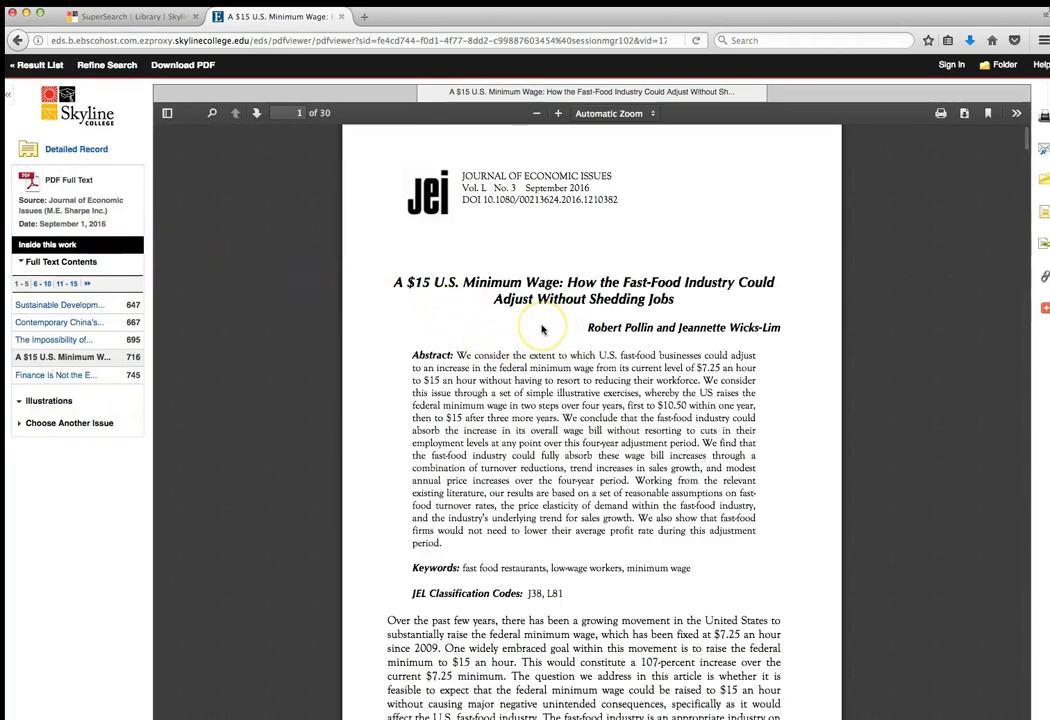
pyautogui.scroll(-2, 542, 330)
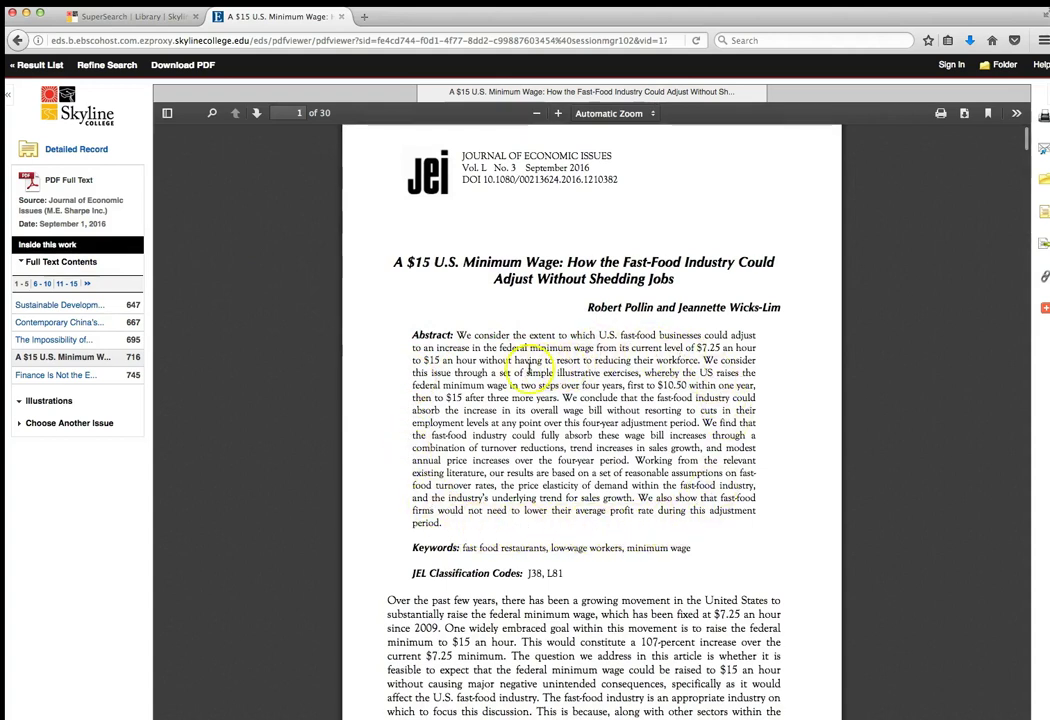
pyautogui.scroll(-3, 434, 410)
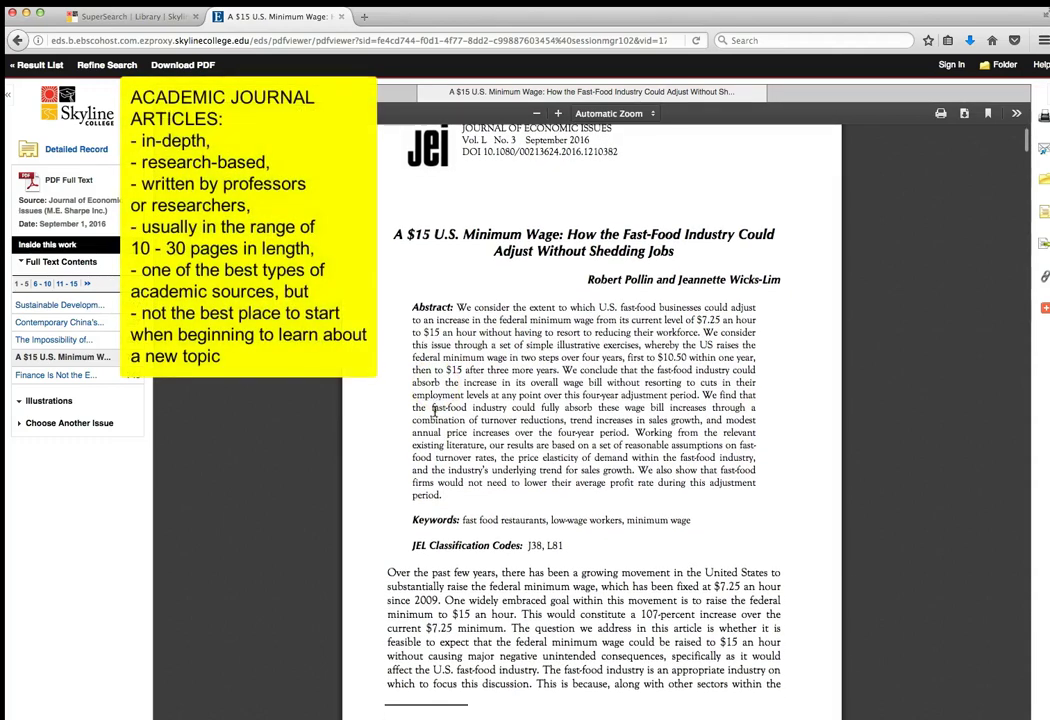
pyautogui.scroll(-5, 434, 410)
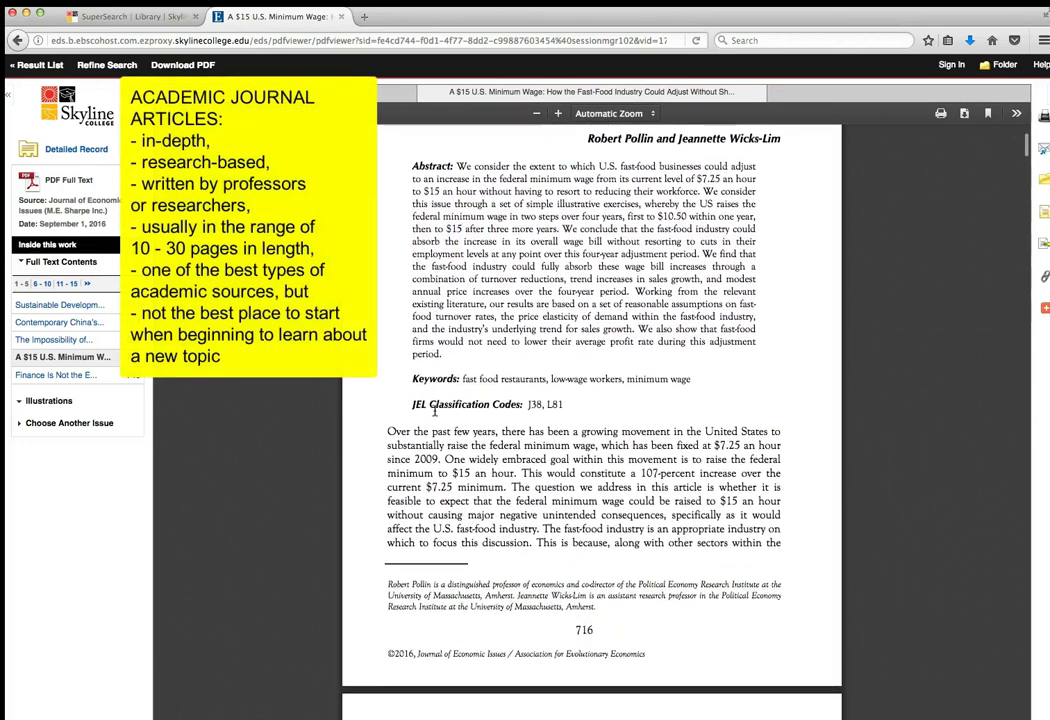
pyautogui.scroll(-10, 434, 410)
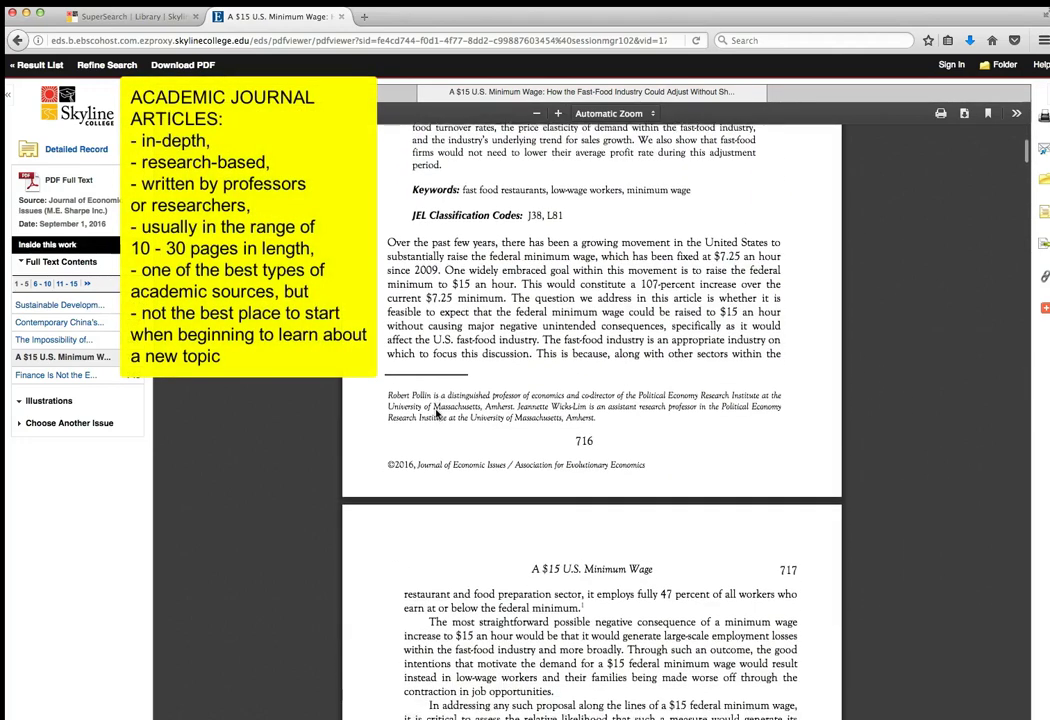
pyautogui.scroll(-4, 436, 413)
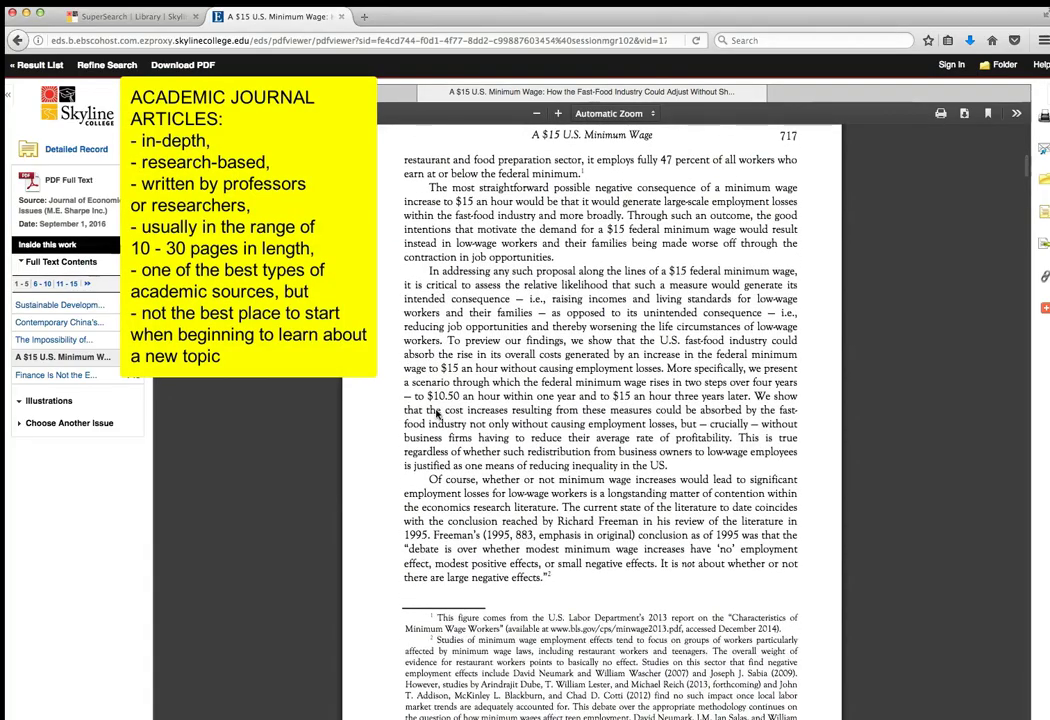
pyautogui.scroll(-5, 436, 413)
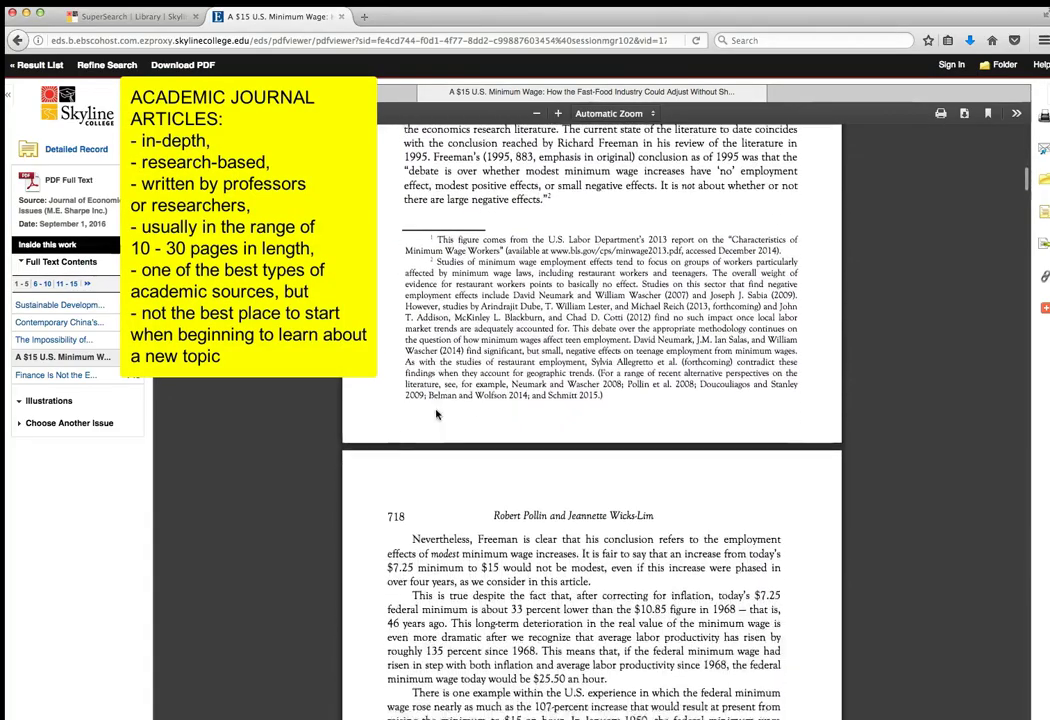
pyautogui.scroll(-6, 436, 413)
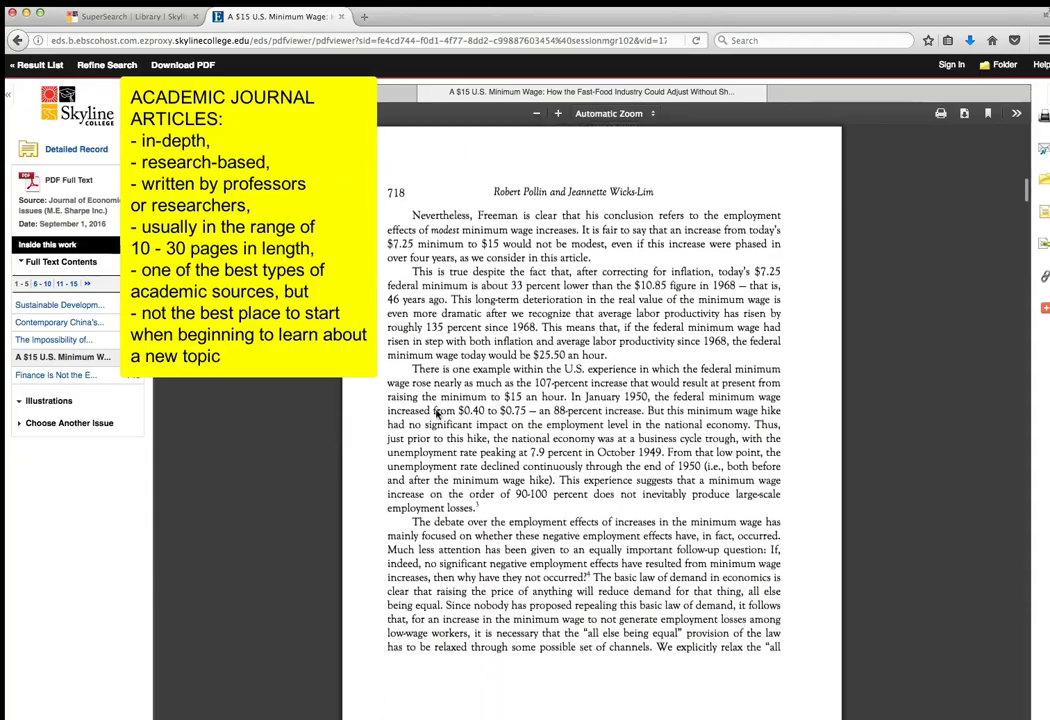
pyautogui.scroll(20, 436, 413)
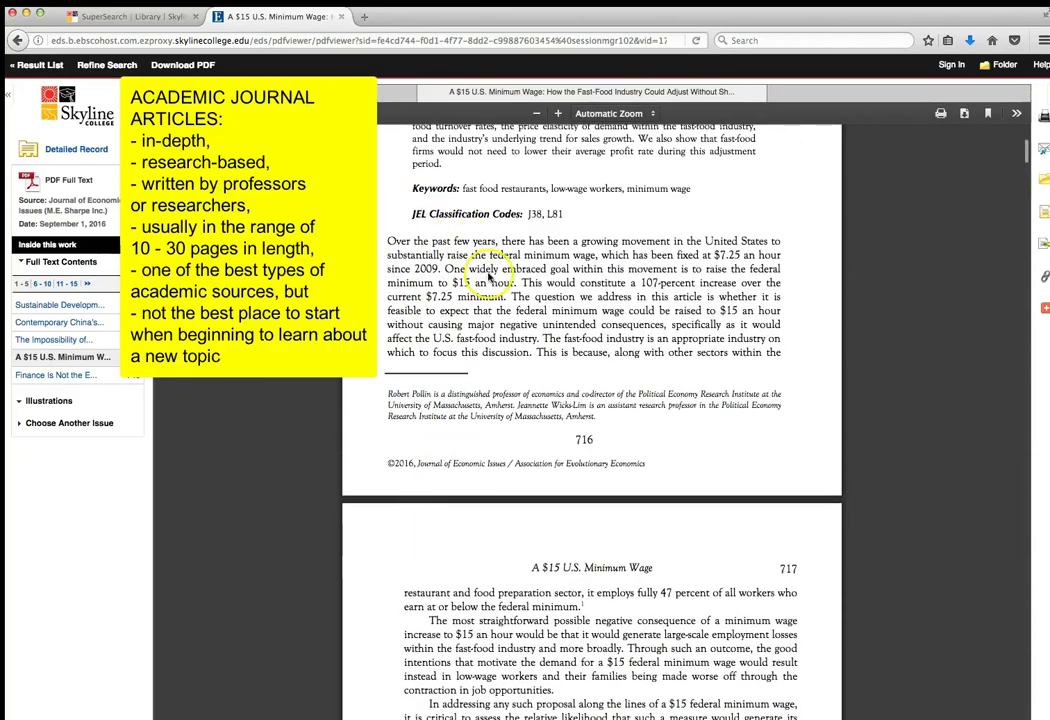
pyautogui.scroll(7, 482, 275)
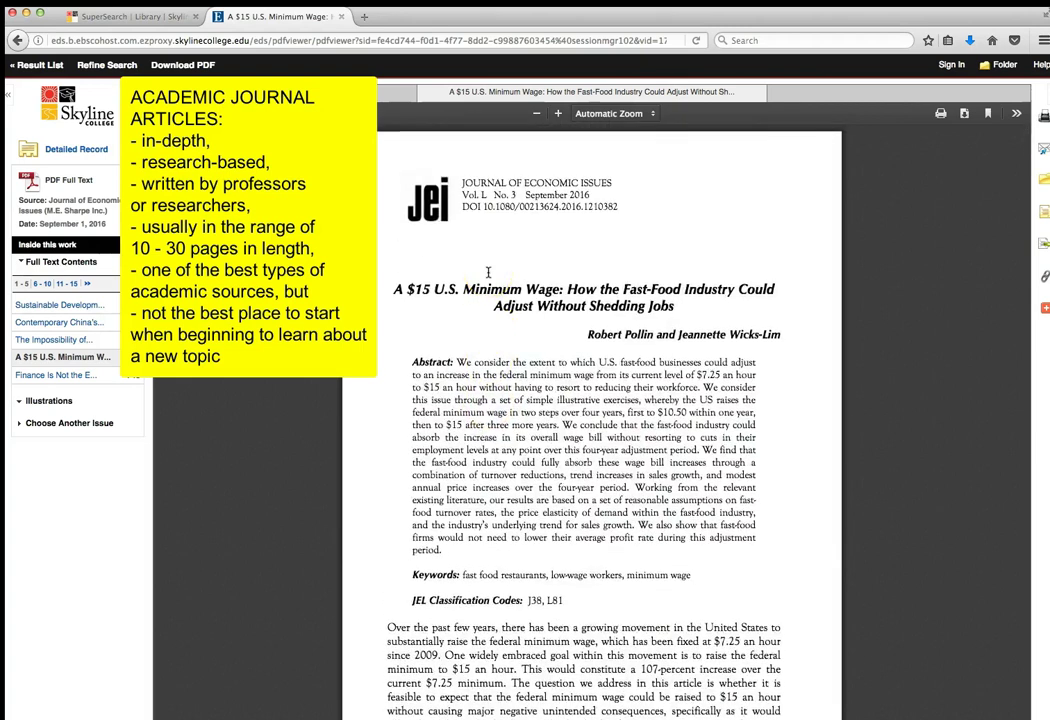
pyautogui.click(499, 272)
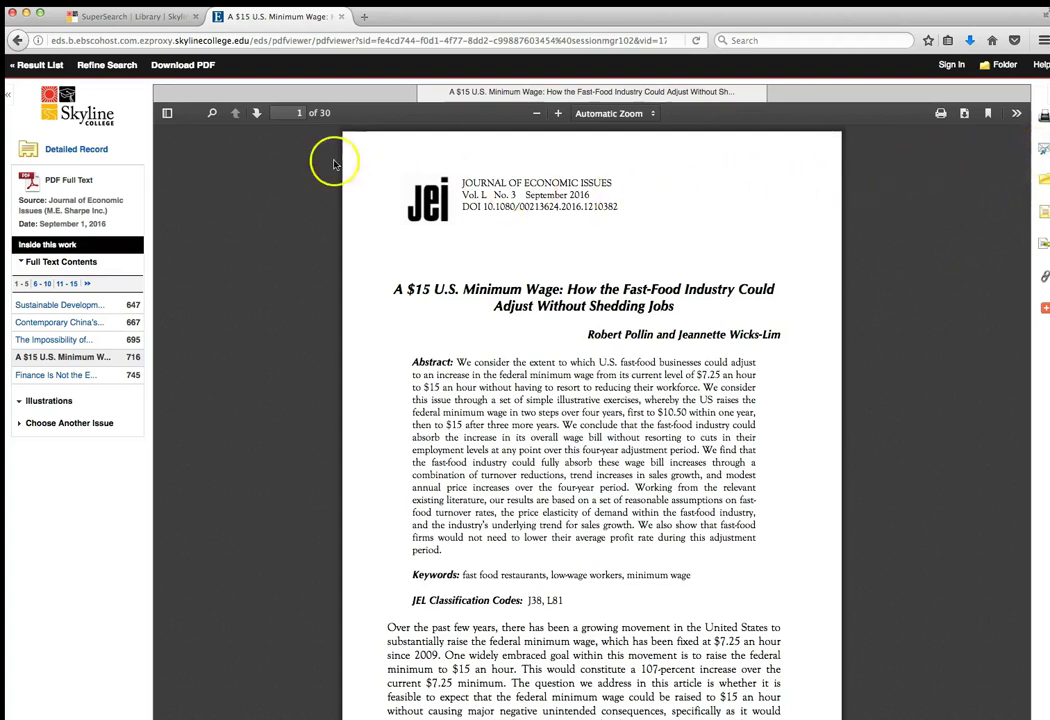
# - Return to the result list, look through the source types of the further items, and open the record of the Fortune magazine article "FREE BIRD"
pyautogui.click(39, 66)
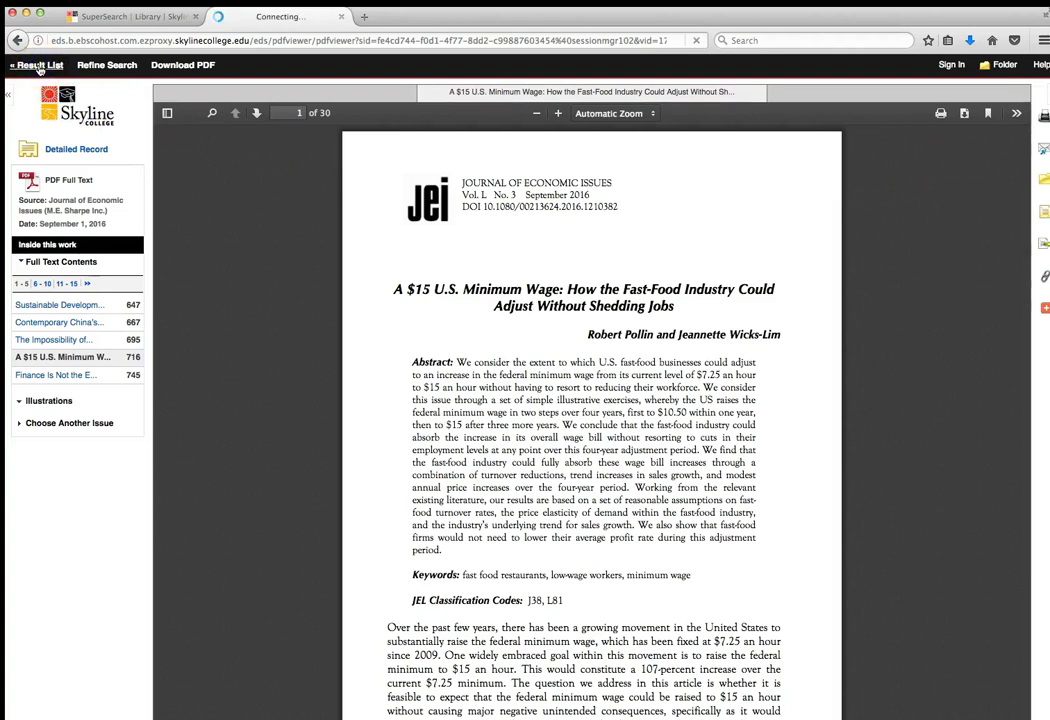
pyautogui.scroll(-7, 365, 560)
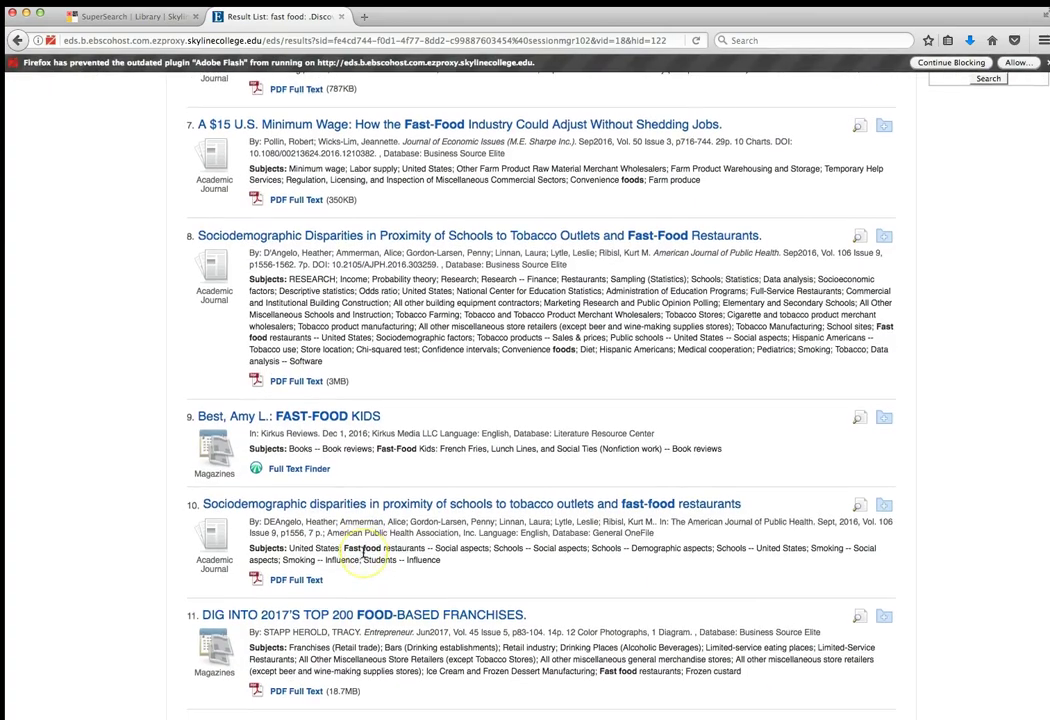
pyautogui.scroll(-3, 365, 553)
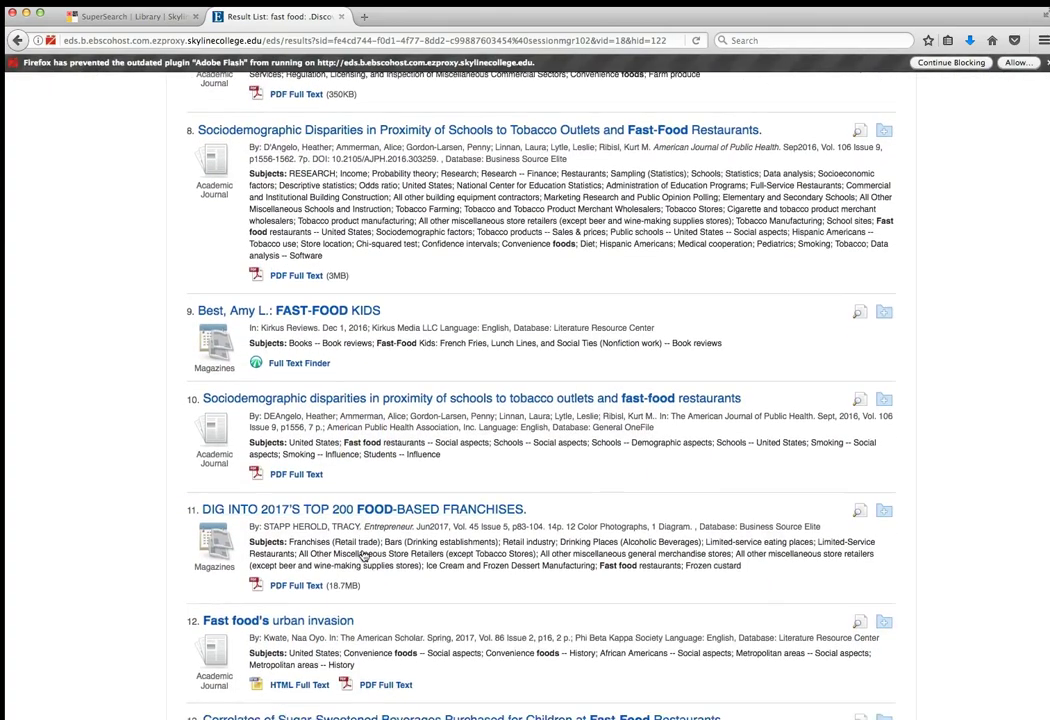
pyautogui.scroll(-1, 365, 555)
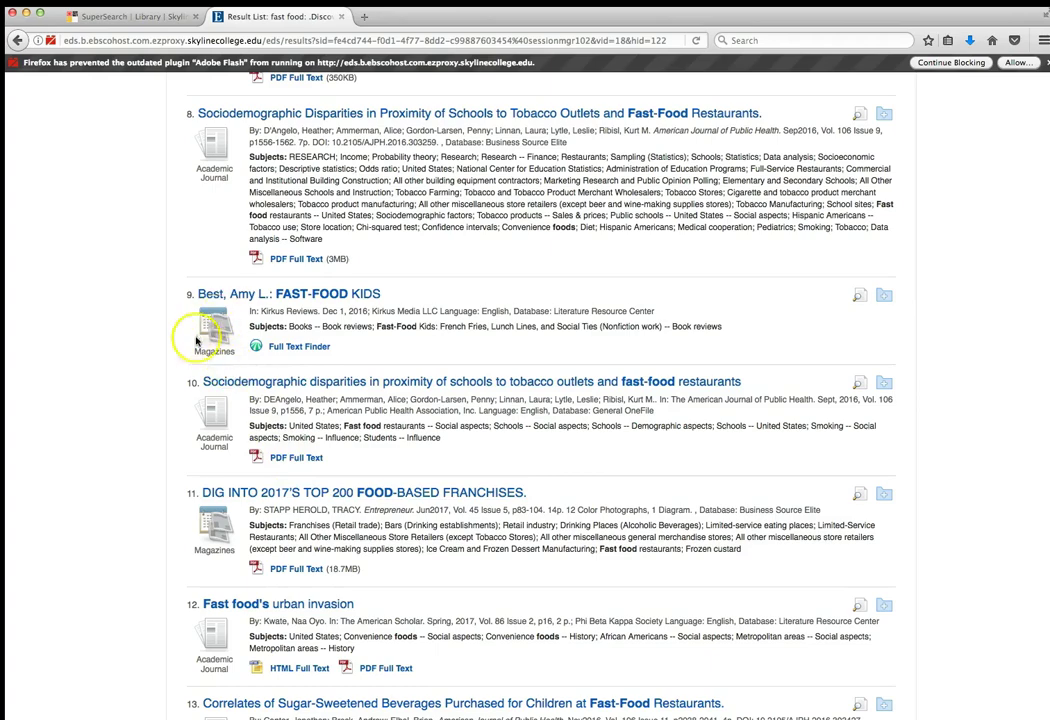
pyautogui.scroll(-3, 212, 448)
pyautogui.scroll(-8, 222, 453)
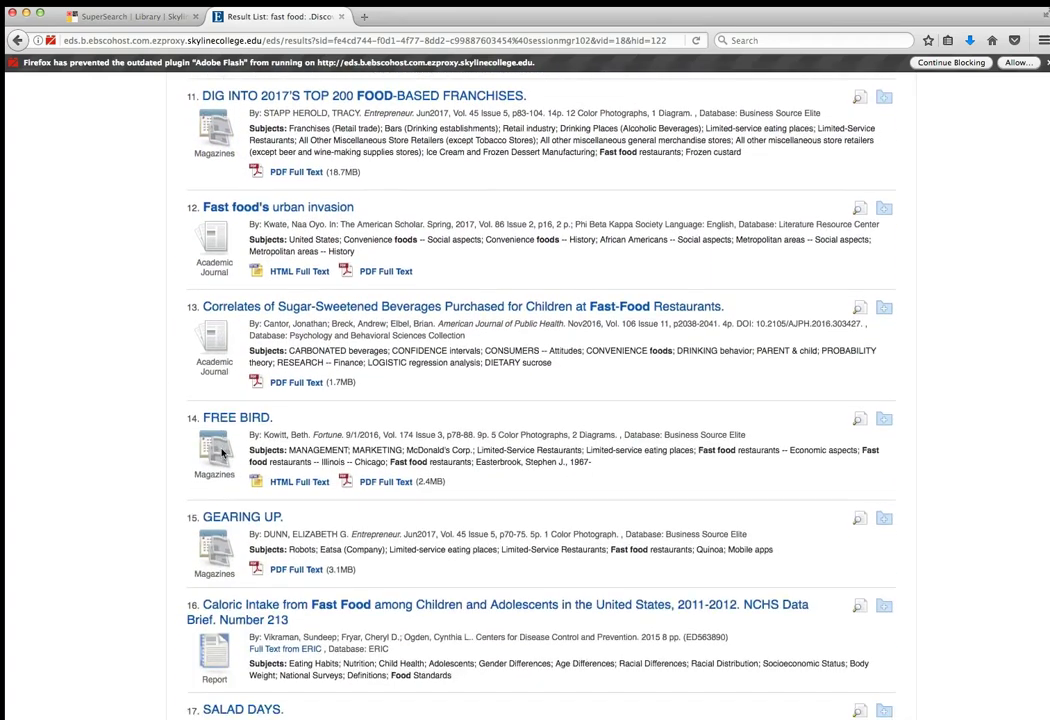
pyautogui.scroll(-1, 222, 453)
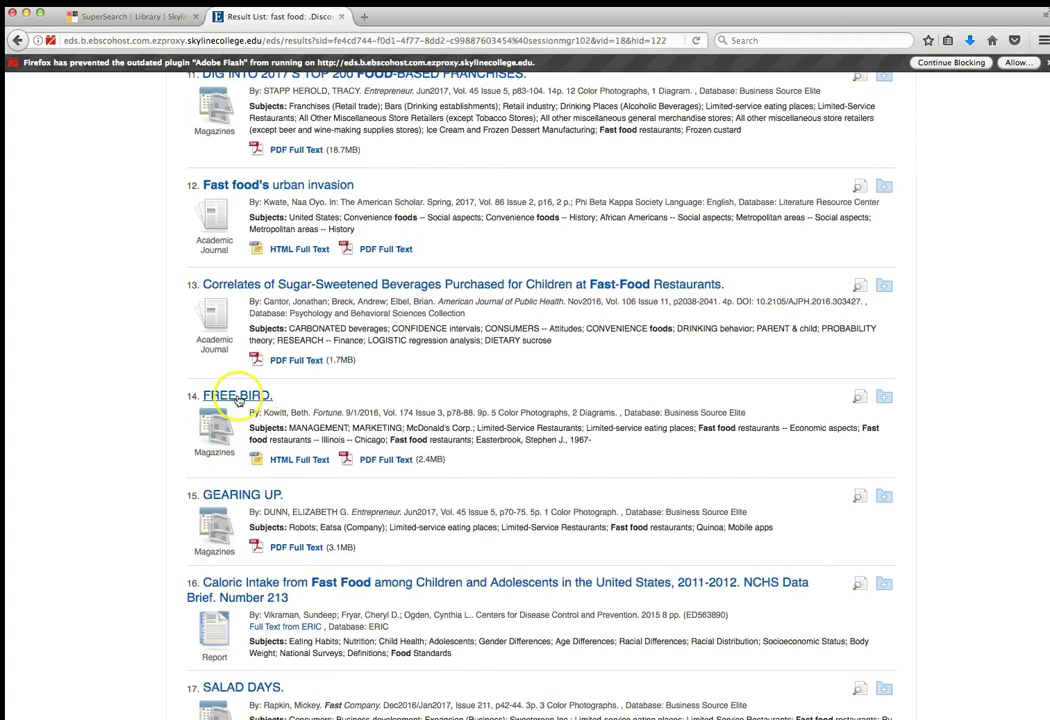
pyautogui.click(236, 398)
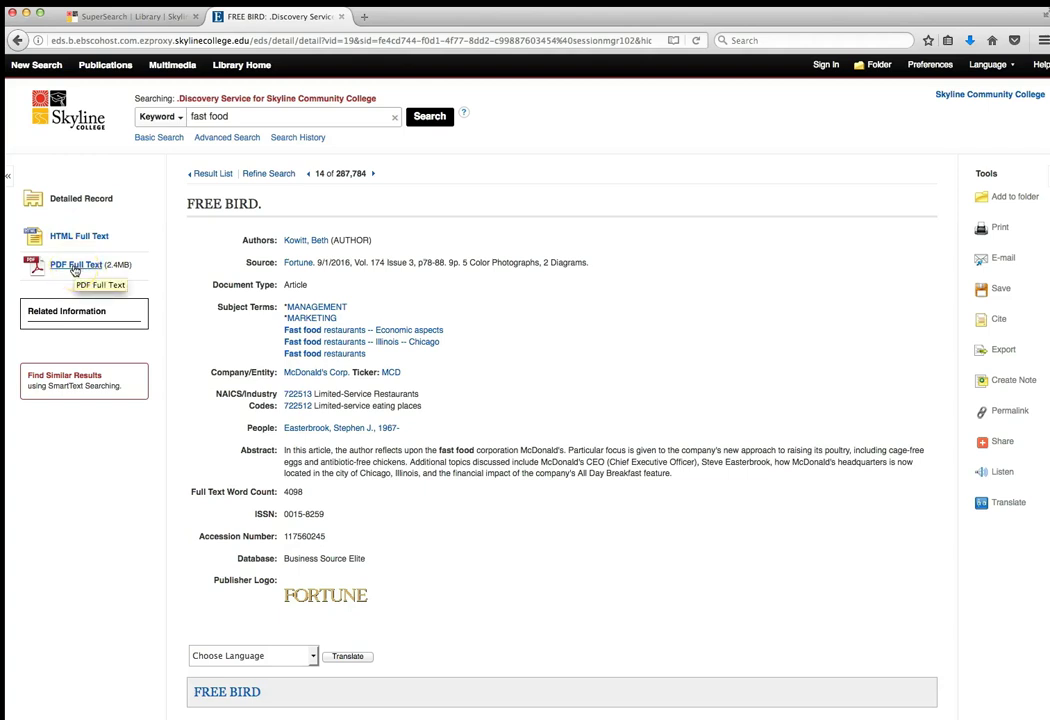
# - Go back to the fast food result list and limit the source types to Magazines
pyautogui.click(22, 42)
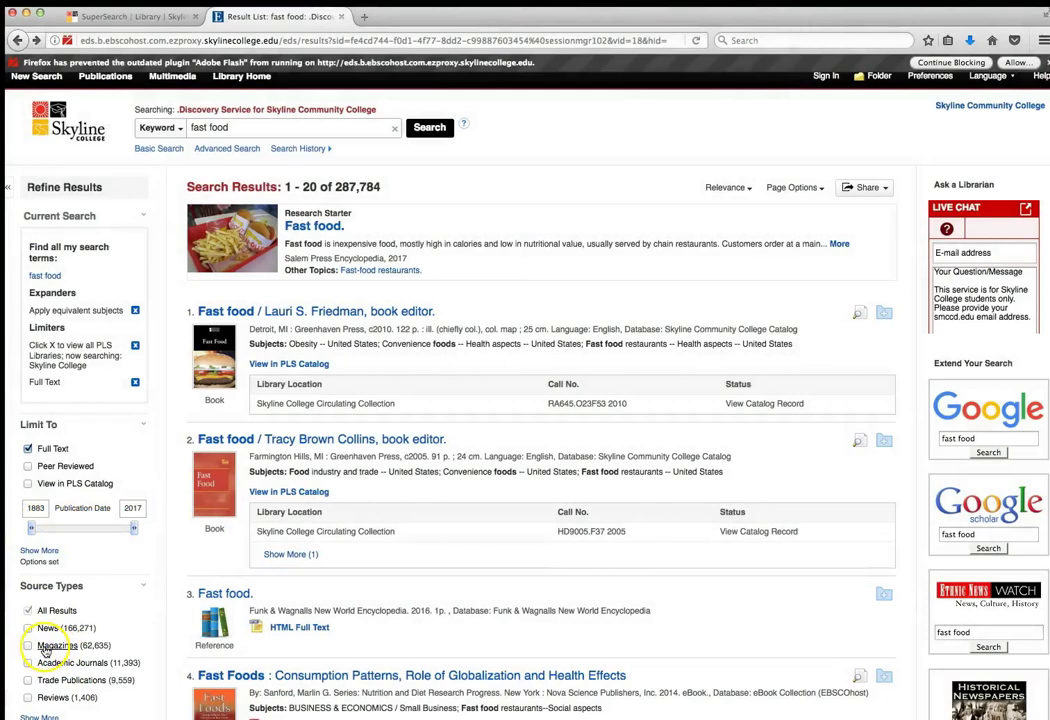
pyautogui.click(45, 647)
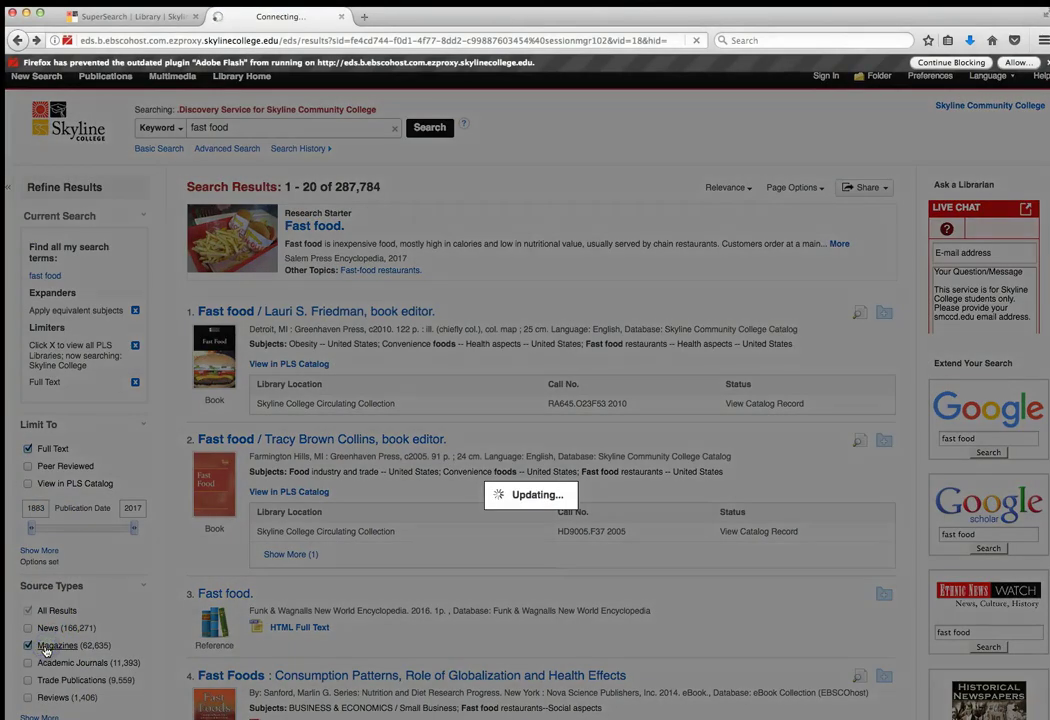